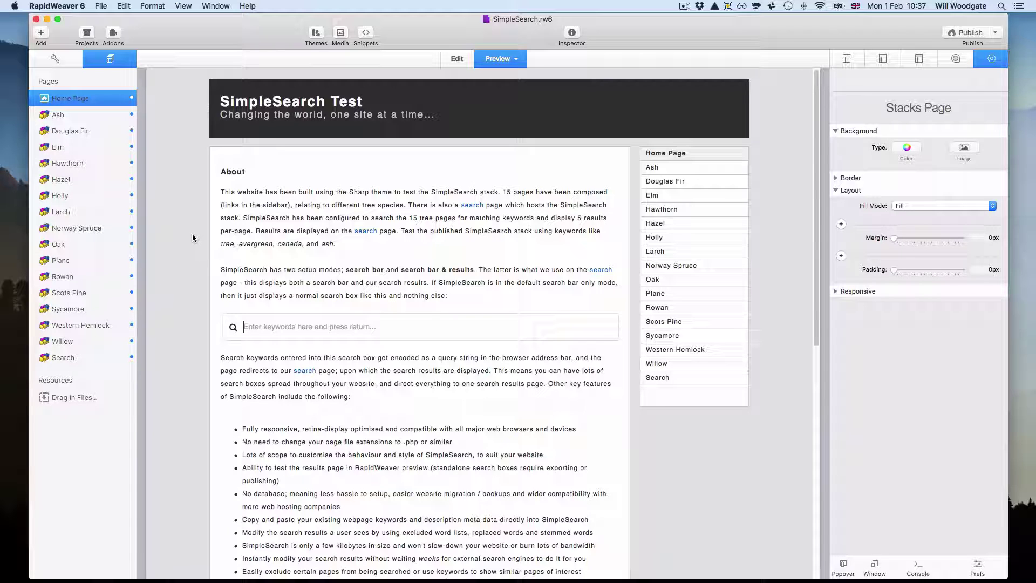
# - Preview the Hawthorn and Search pages, and search the published test site in Chrome for "tree"
pyautogui.click(96, 170)
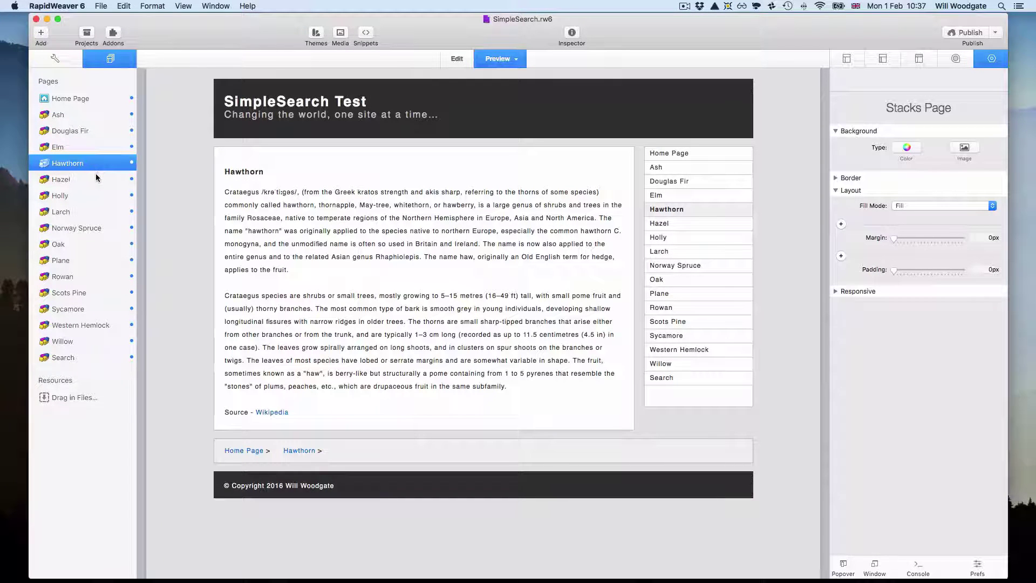
pyautogui.click(79, 358)
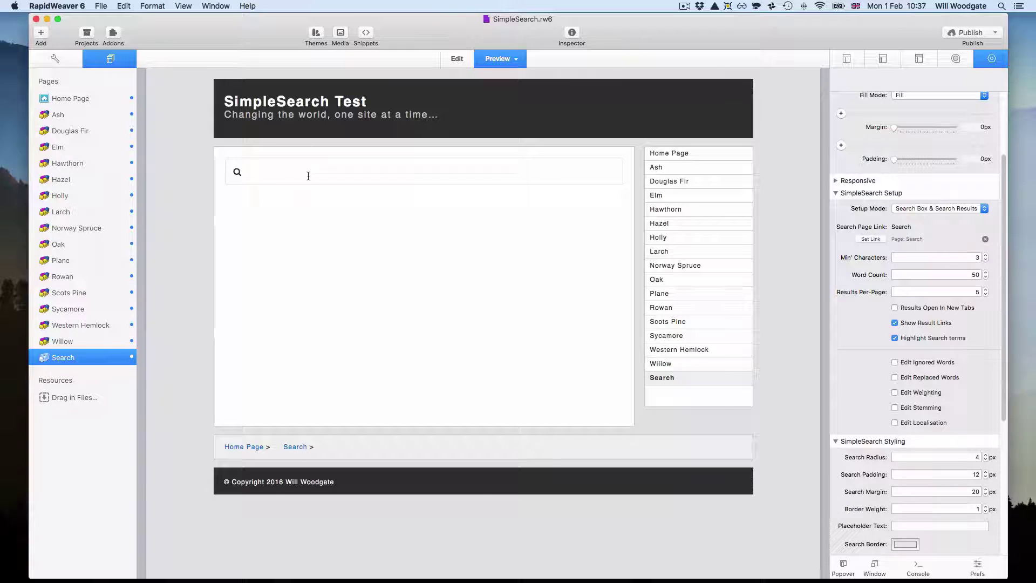
pyautogui.press('super+Tab')
pyautogui.press('super+Tab')
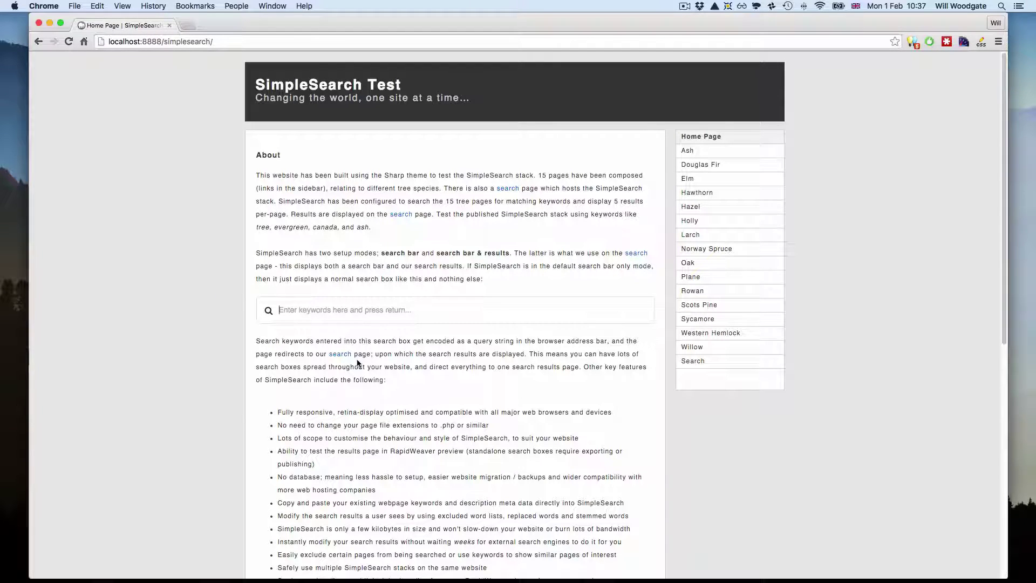
pyautogui.write('tree')
pyautogui.press('Return')
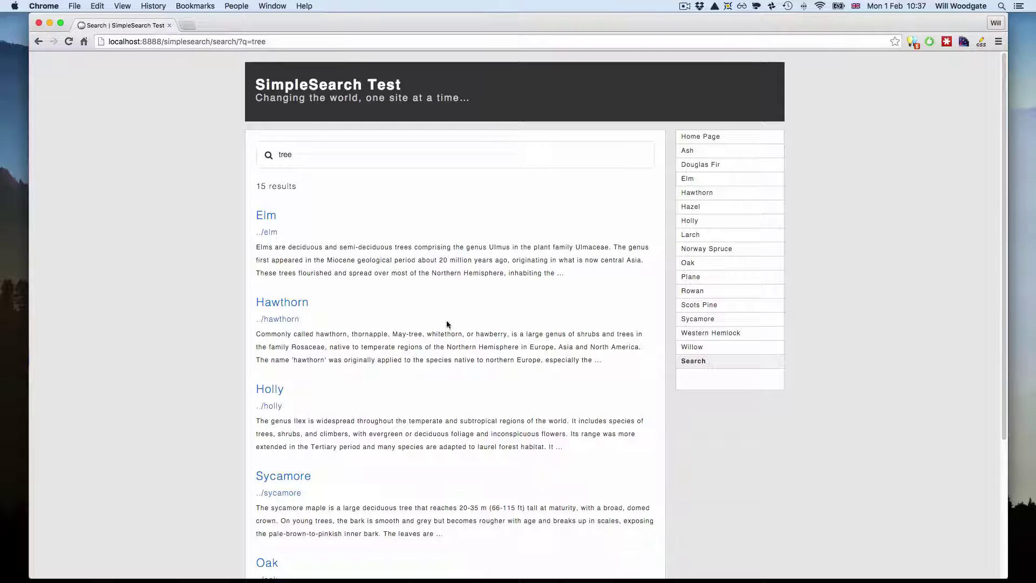
# - Browse through all three pages of the "tree" search results and return to the first page
pyautogui.scroll(-5, 445, 330)
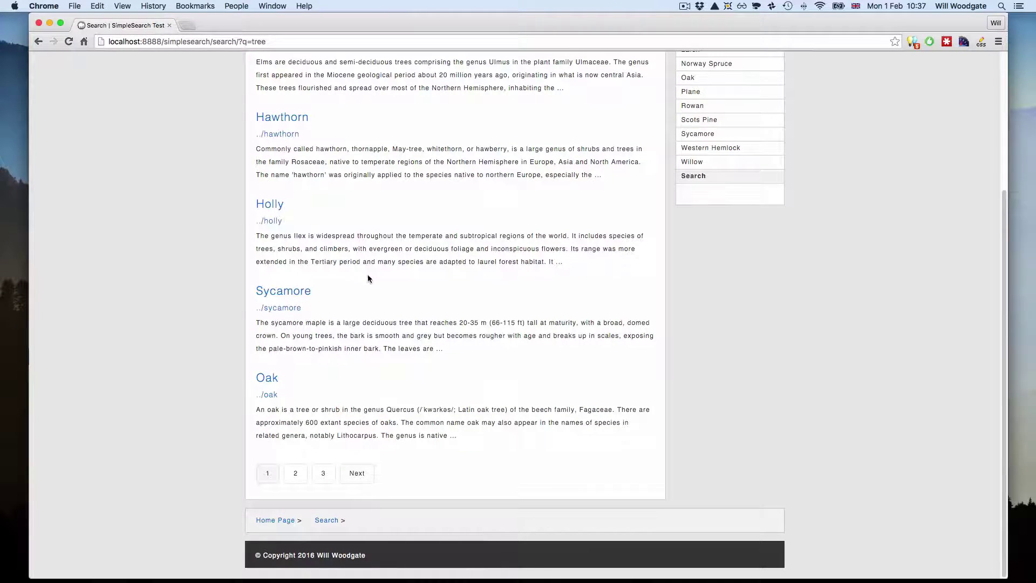
pyautogui.scroll(5, 378, 269)
pyautogui.scroll(-5, 421, 324)
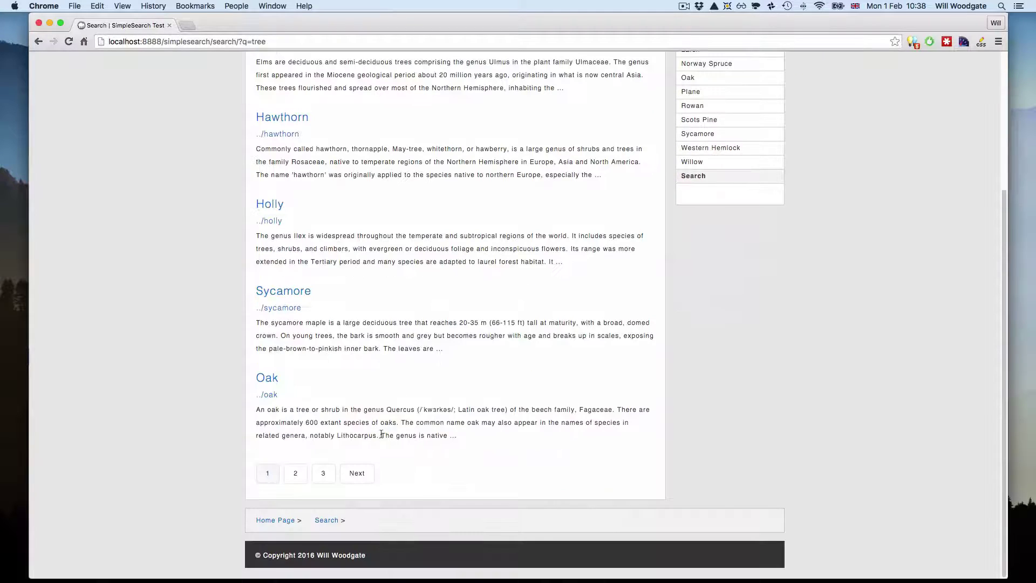
pyautogui.click(352, 472)
pyautogui.scroll(-5, 361, 458)
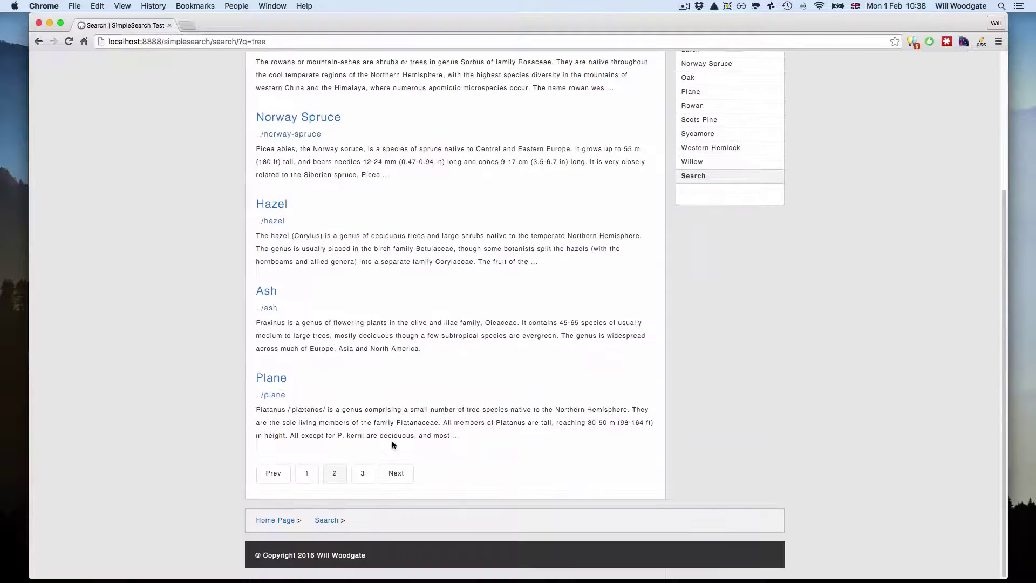
pyautogui.click(399, 473)
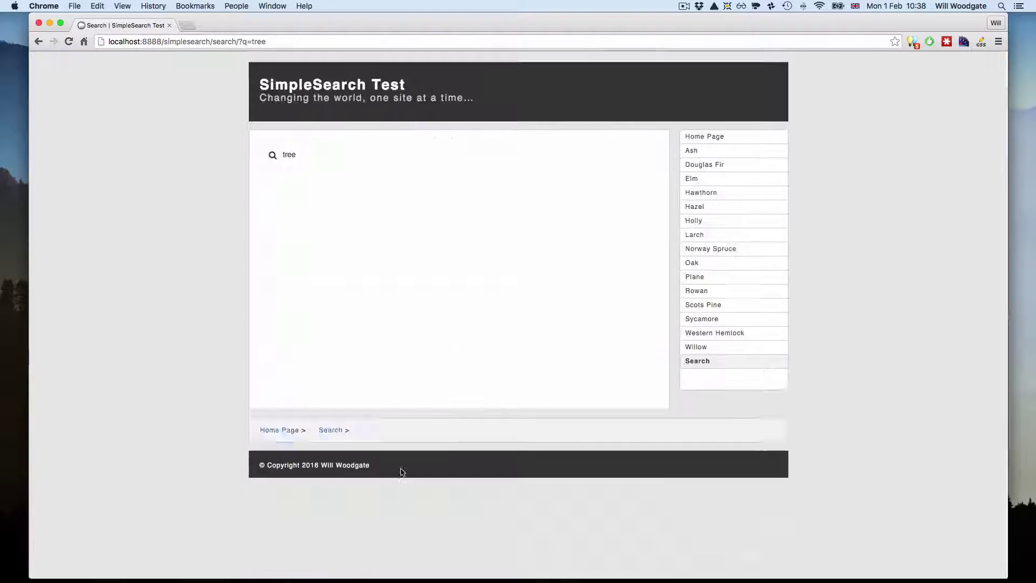
pyautogui.scroll(-5, 417, 378)
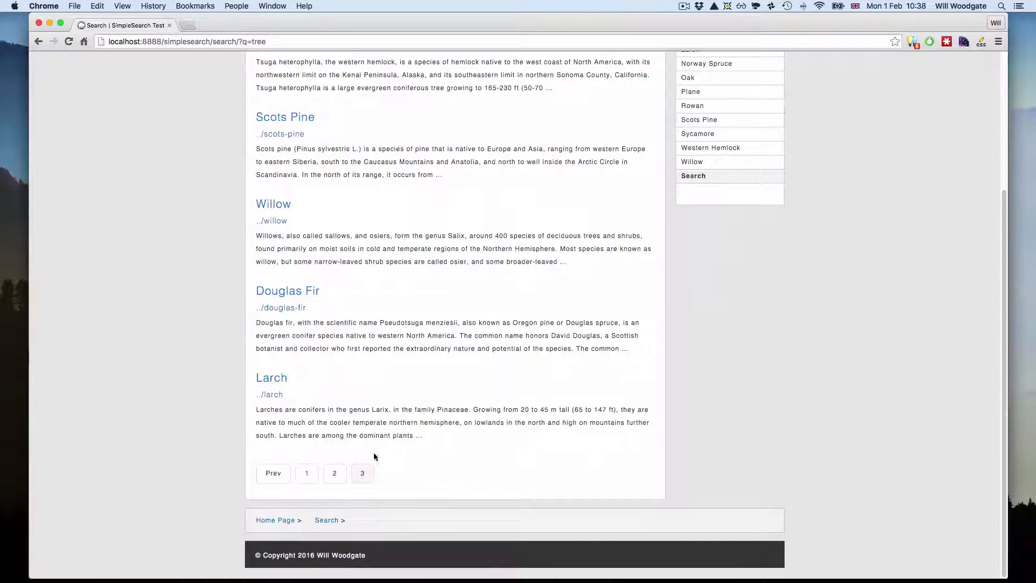
pyautogui.click(306, 473)
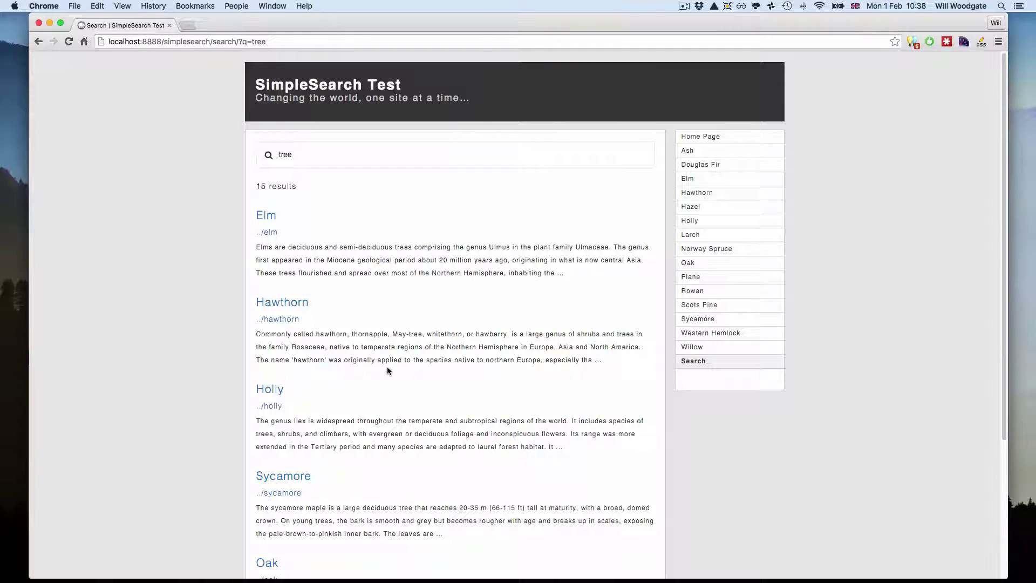
# - Switch back to RapidWeaver and change the Search page from preview to edit mode
pyautogui.moveTo(229, 580)
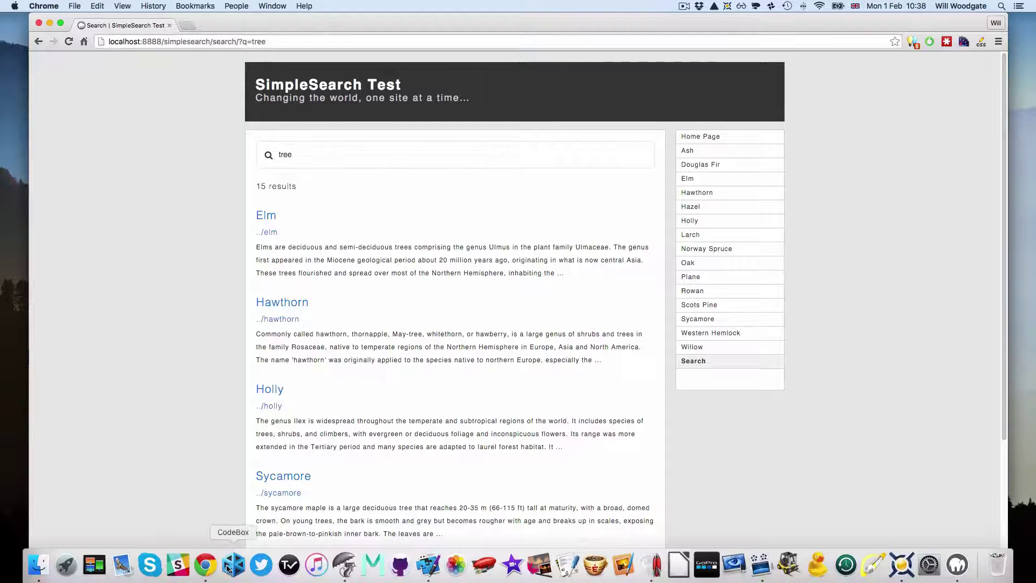
pyautogui.press('super+Tab')
pyautogui.press('super+Tab')
pyautogui.press('super+Tab')
pyautogui.press('super+Tab')
pyautogui.press('super+Tab')
pyautogui.press('super+Tab')
pyautogui.press('super+Tab')
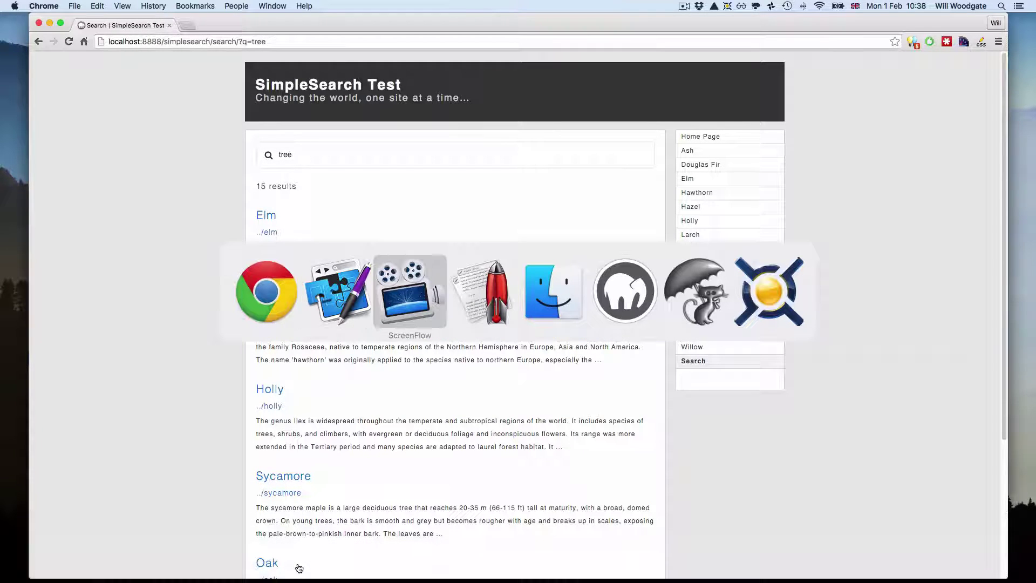
pyautogui.press('super+Tab')
pyautogui.press('super+Tab')
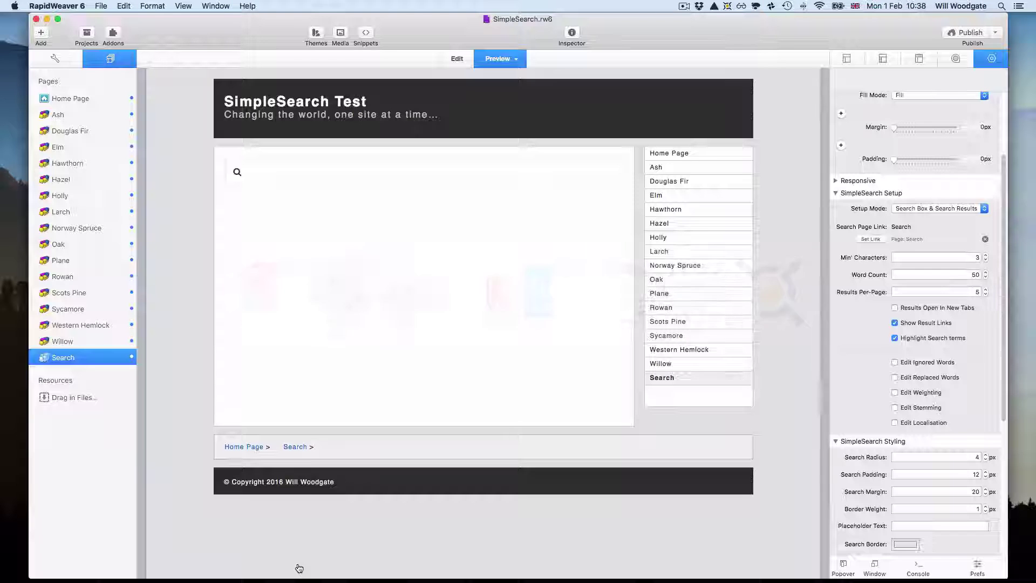
pyautogui.press('super+r')
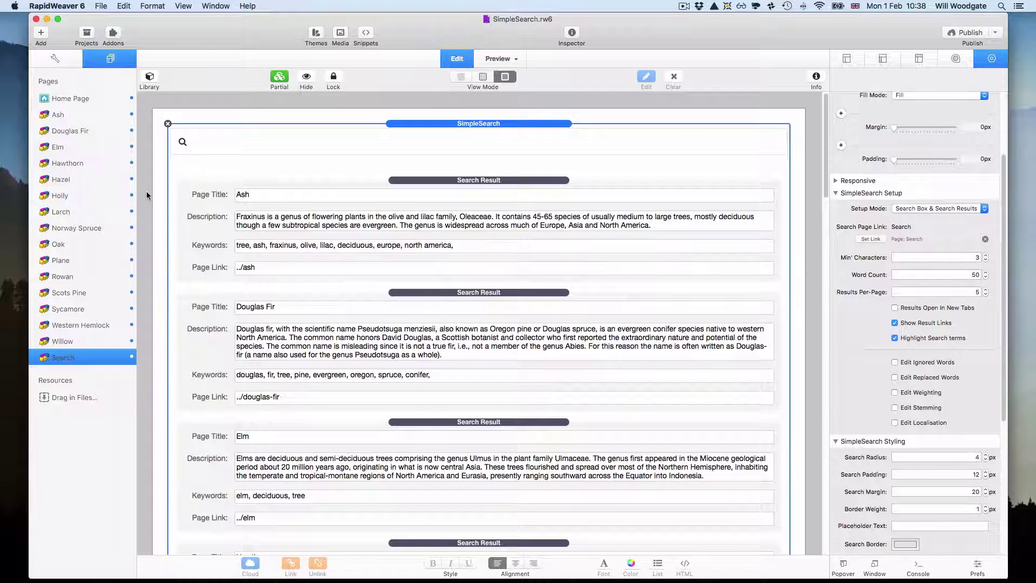
# - Select the SimpleSearch stack on the Home Page and collapse its Background and Layout settings
pyautogui.click(83, 96)
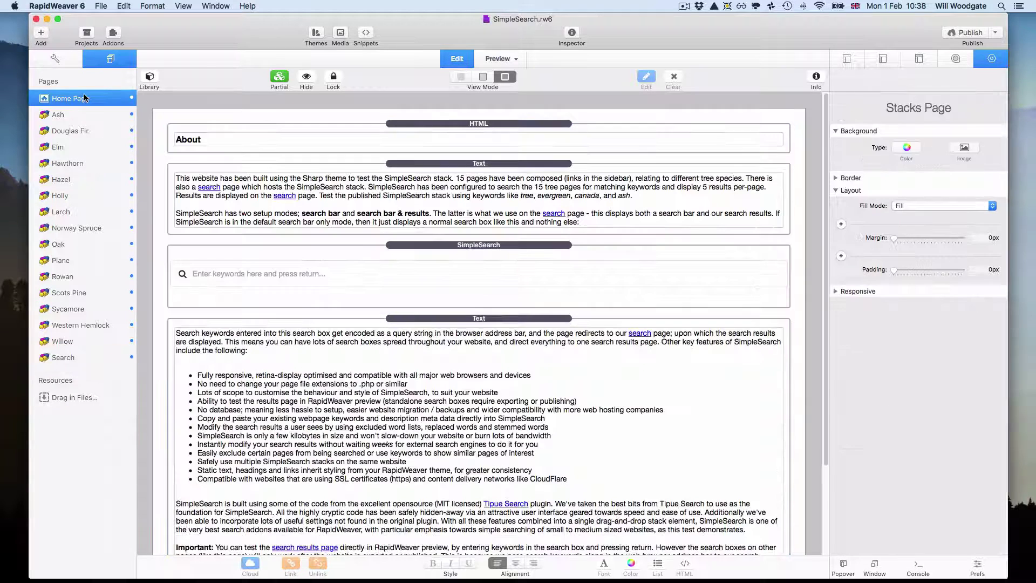
pyautogui.click(461, 246)
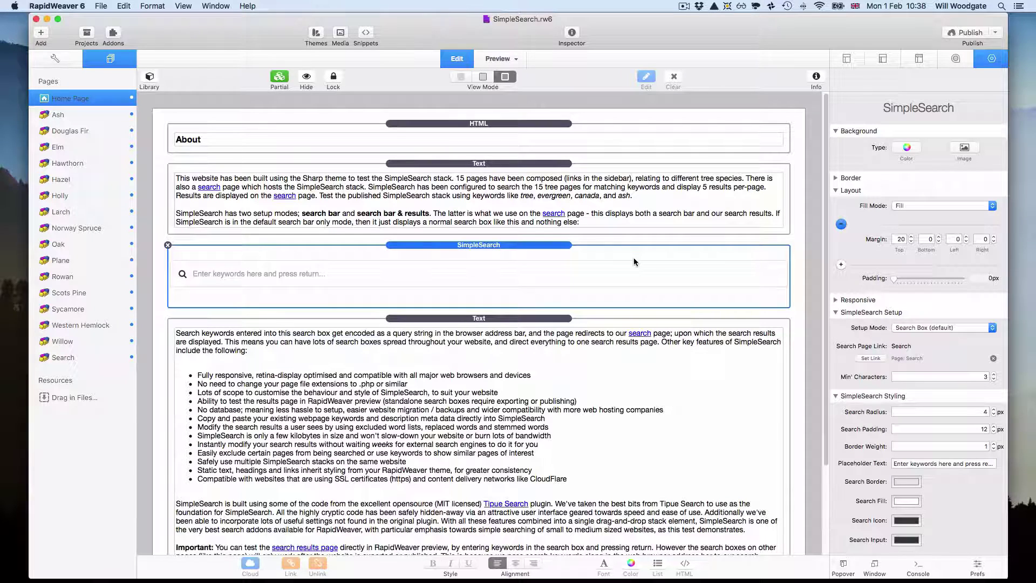
pyautogui.click(836, 131)
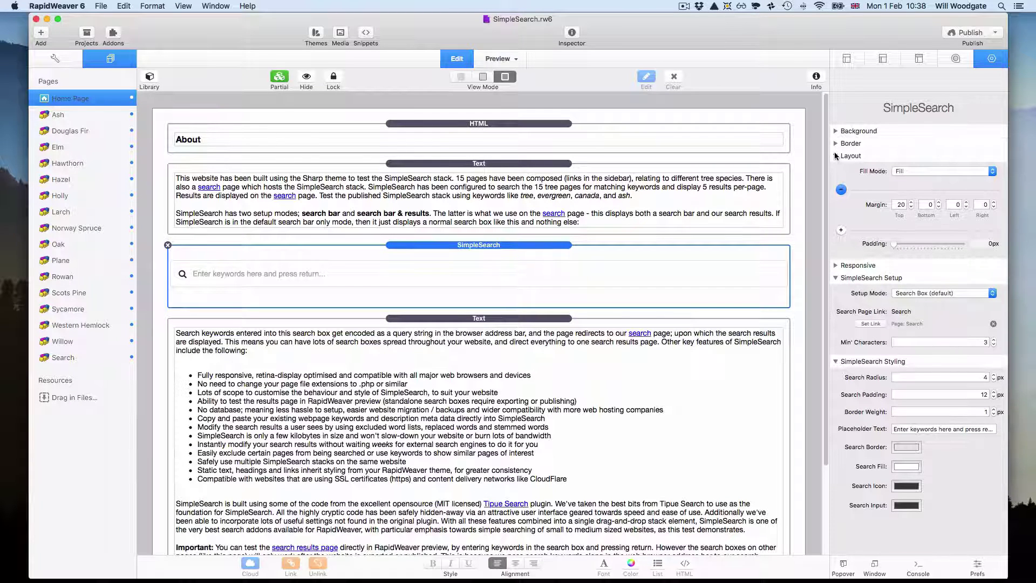
pyautogui.click(836, 156)
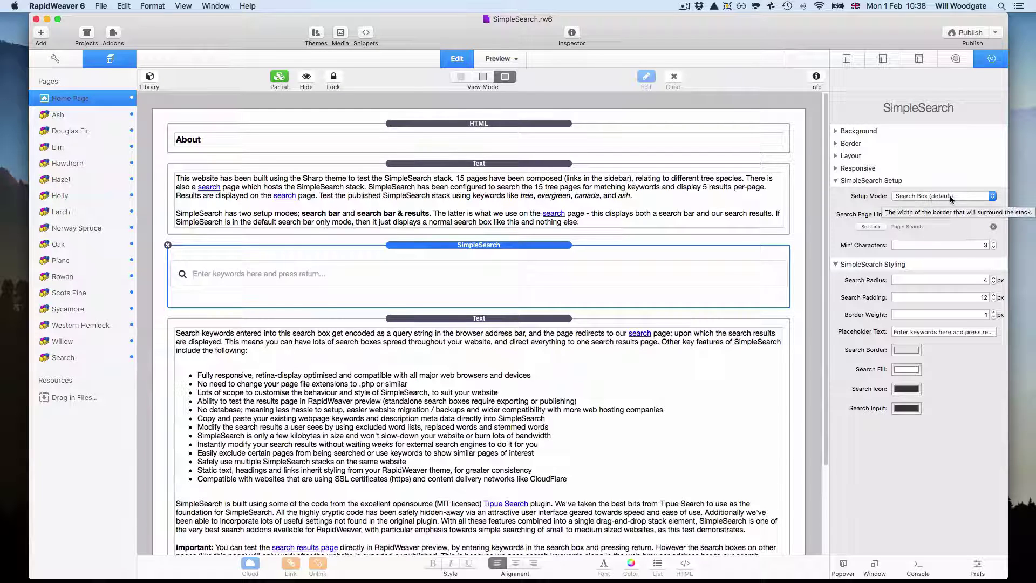
# - Set the search page link of the Home Page's SimpleSearch stack to the Search page
pyautogui.click(872, 227)
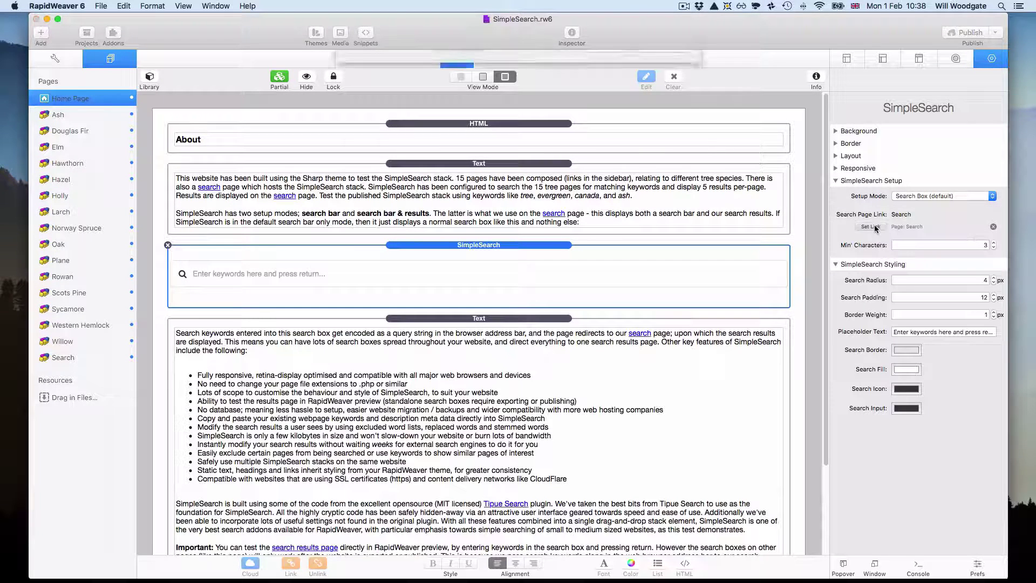
pyautogui.click(404, 67)
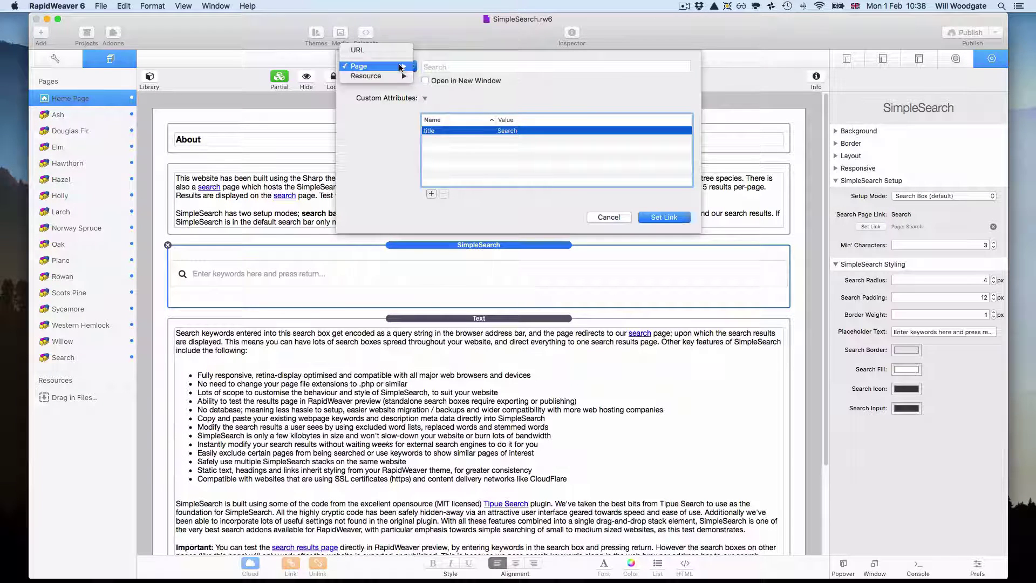
pyautogui.moveTo(405, 68)
pyautogui.click(465, 222)
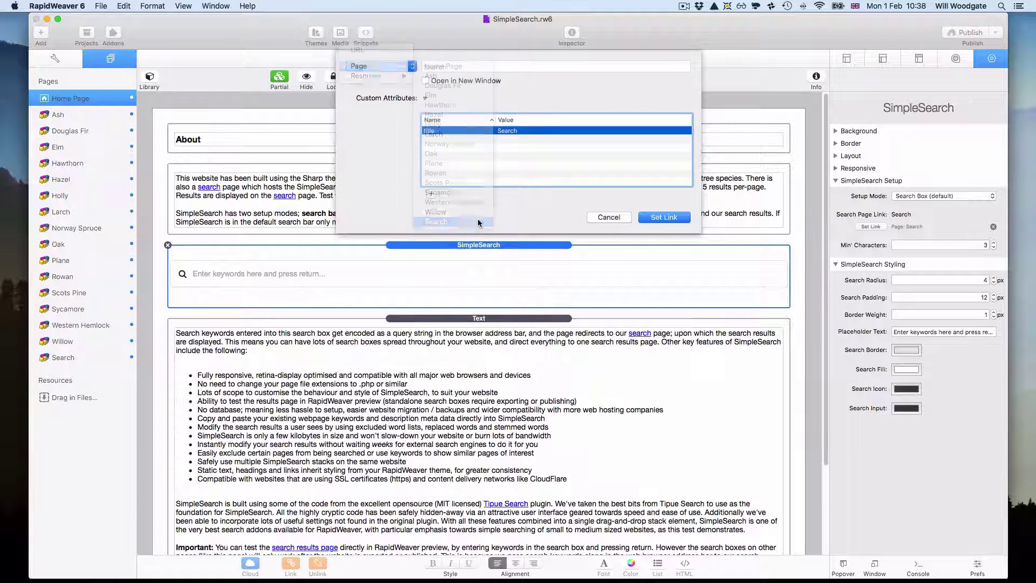
pyautogui.click(641, 220)
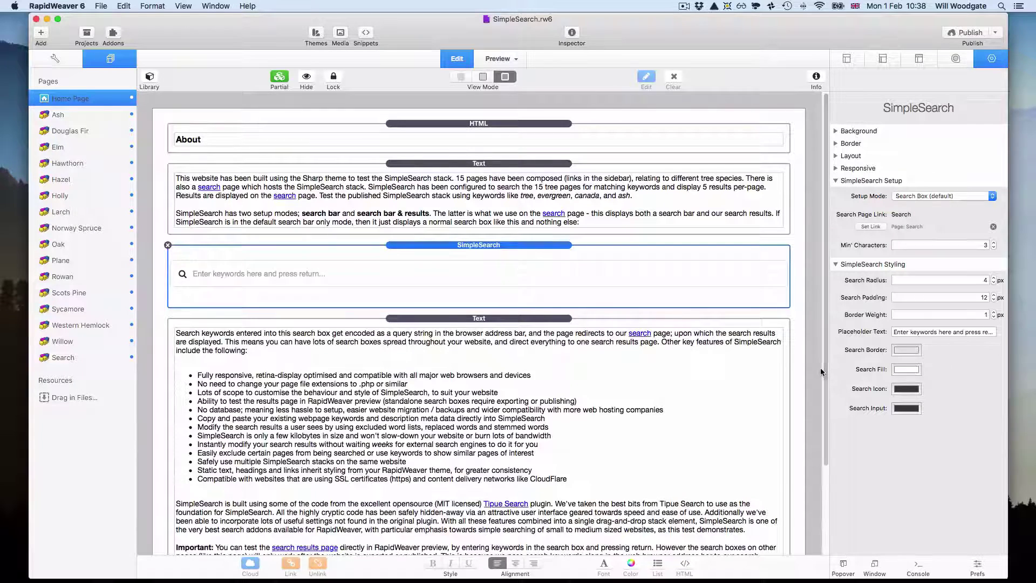
# - Set the setup mode of the SimpleSearch stack on the Search page to Search Box & Search Results
pyautogui.click(76, 359)
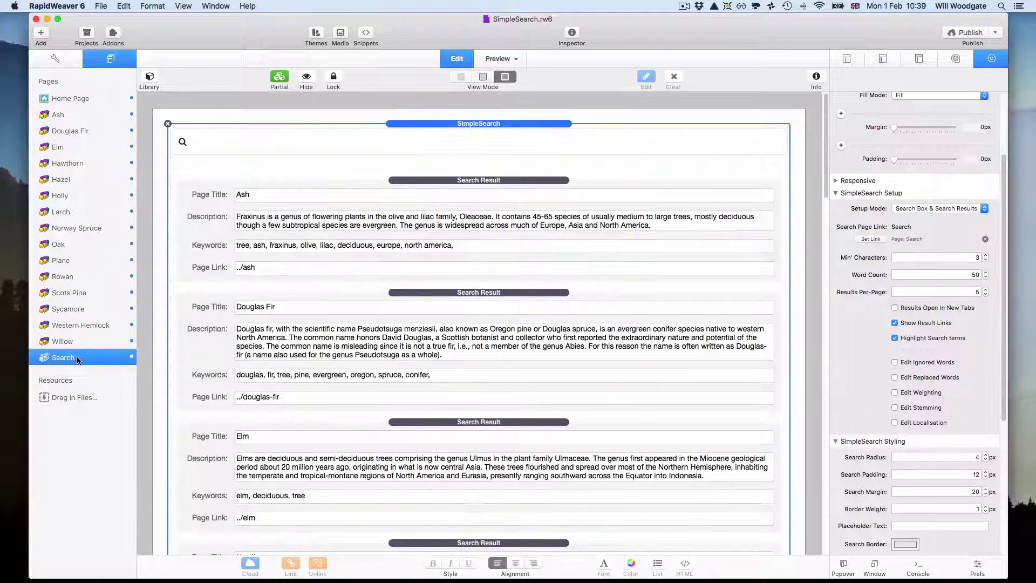
pyautogui.click(483, 125)
pyautogui.click(930, 209)
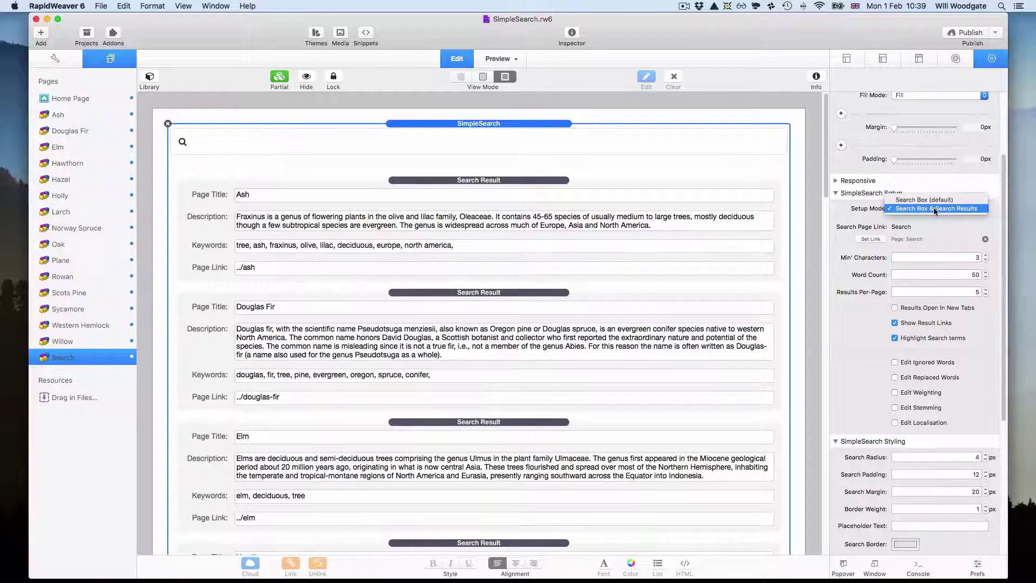
pyautogui.click(943, 208)
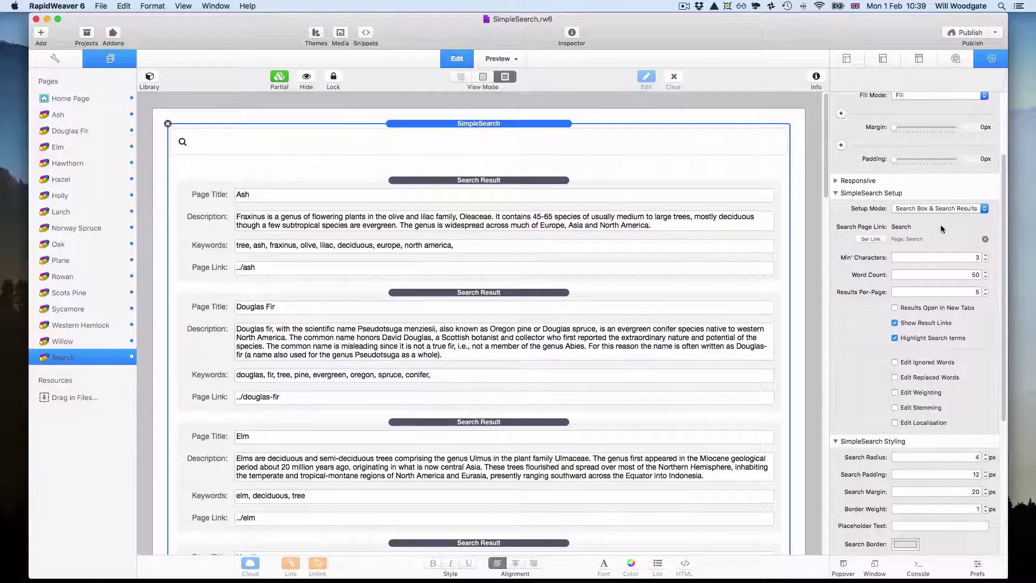
# - Set the search page link of the Search page's own SimpleSearch stack to the Search page
pyautogui.click(881, 240)
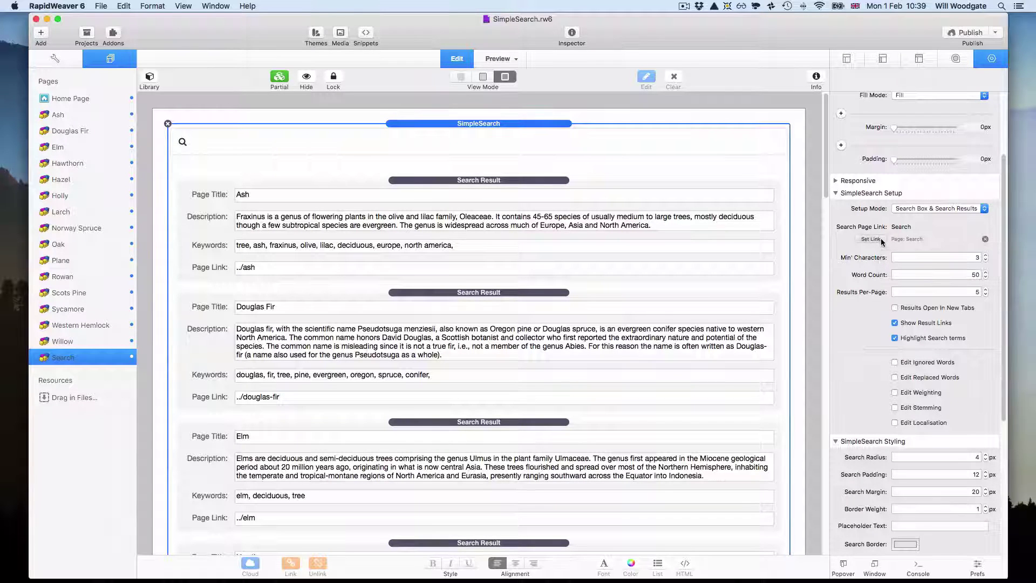
pyautogui.click(381, 66)
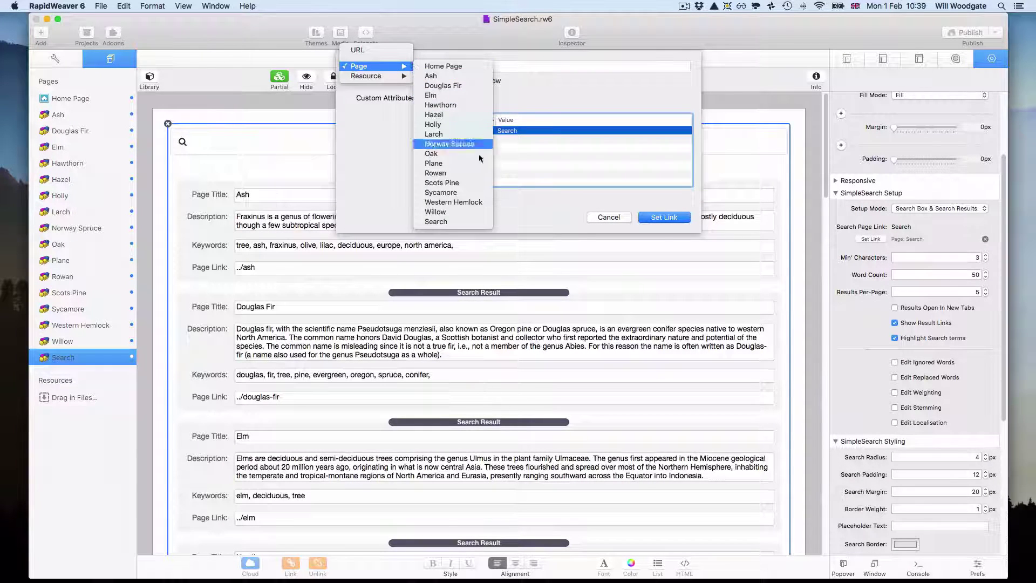
pyautogui.click(458, 221)
pyautogui.click(661, 218)
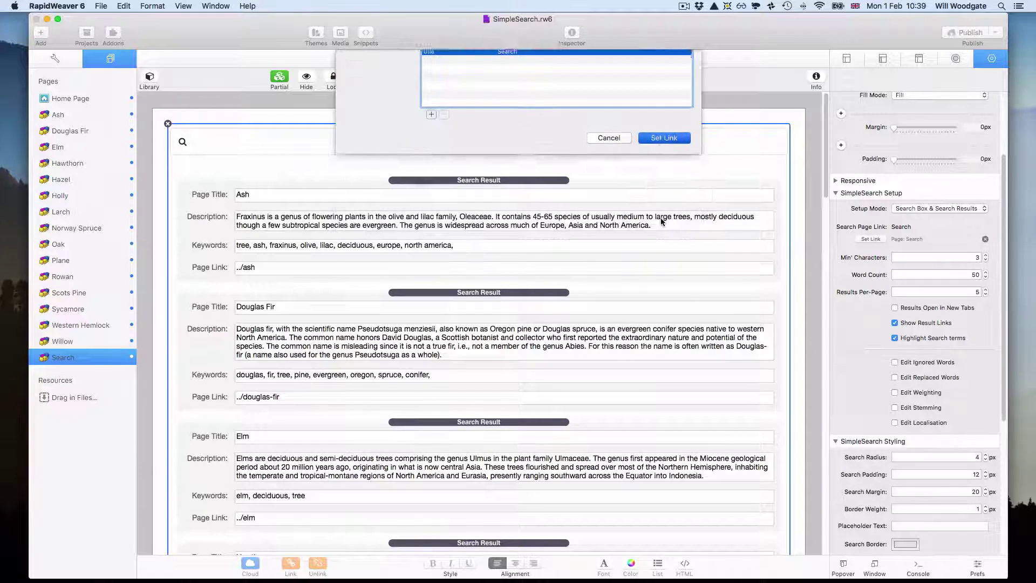
# - Add a new search result below the Willow entry at the end of the SimpleSearch stack
pyautogui.scroll(-4, 843, 340)
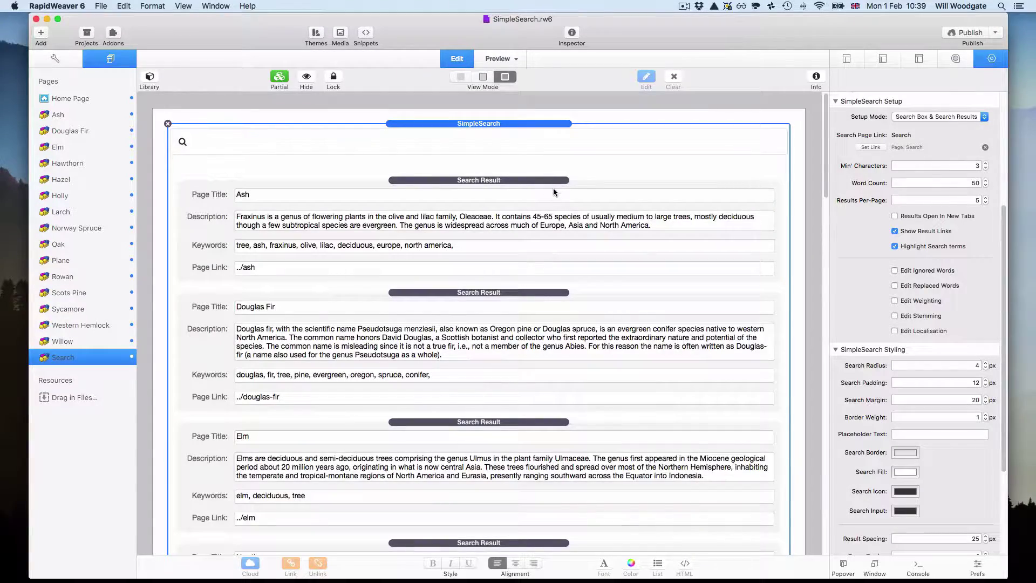
pyautogui.scroll(-15, 555, 193)
pyautogui.scroll(-10, 555, 193)
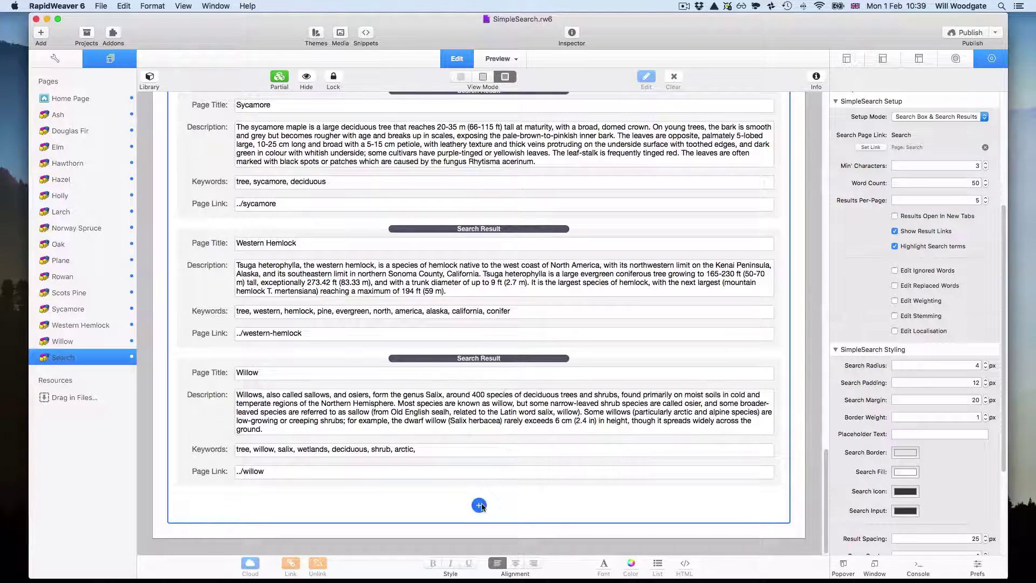
pyautogui.click(479, 505)
pyautogui.scroll(-3, 489, 480)
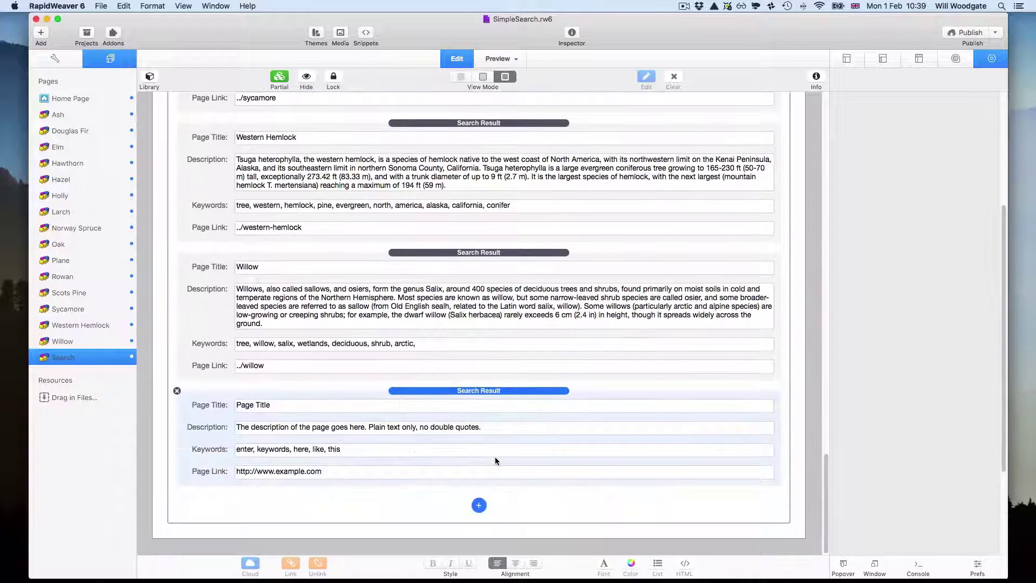
# - Go through the new search result's page title, description, keywords and page link fields one after another
pyautogui.doubleClick(272, 406)
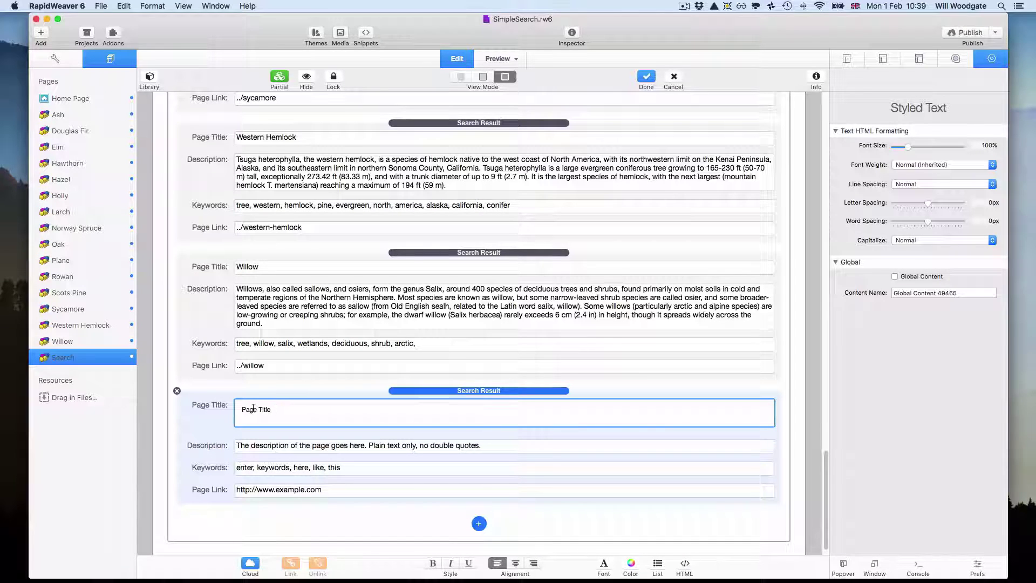
pyautogui.click(329, 446)
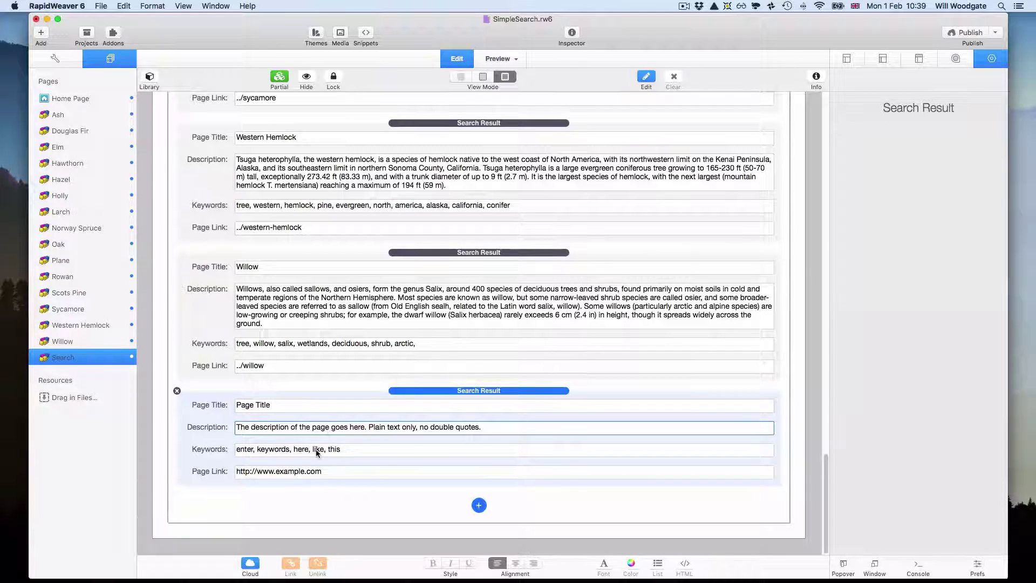
pyautogui.click(316, 449)
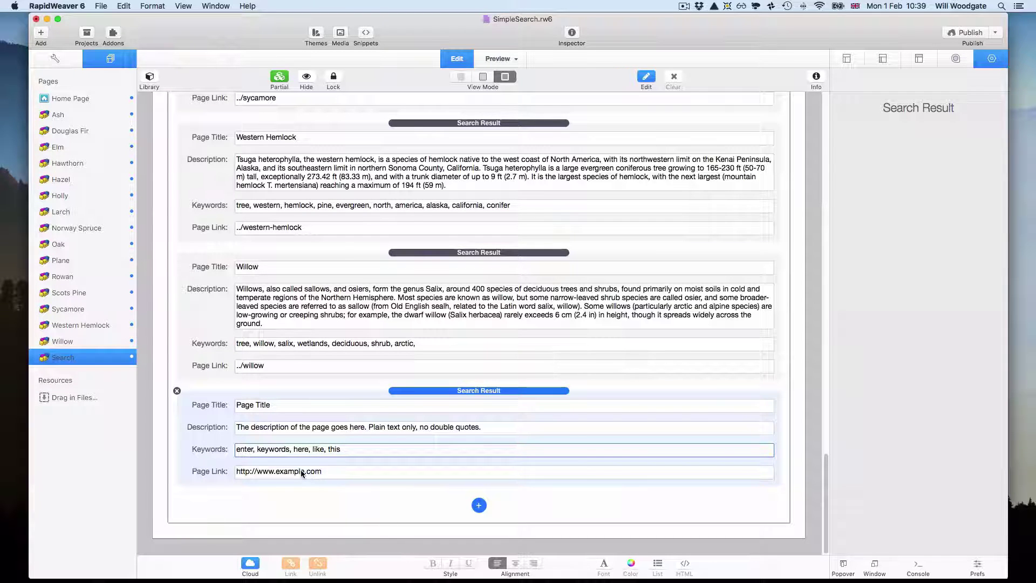
pyautogui.click(312, 473)
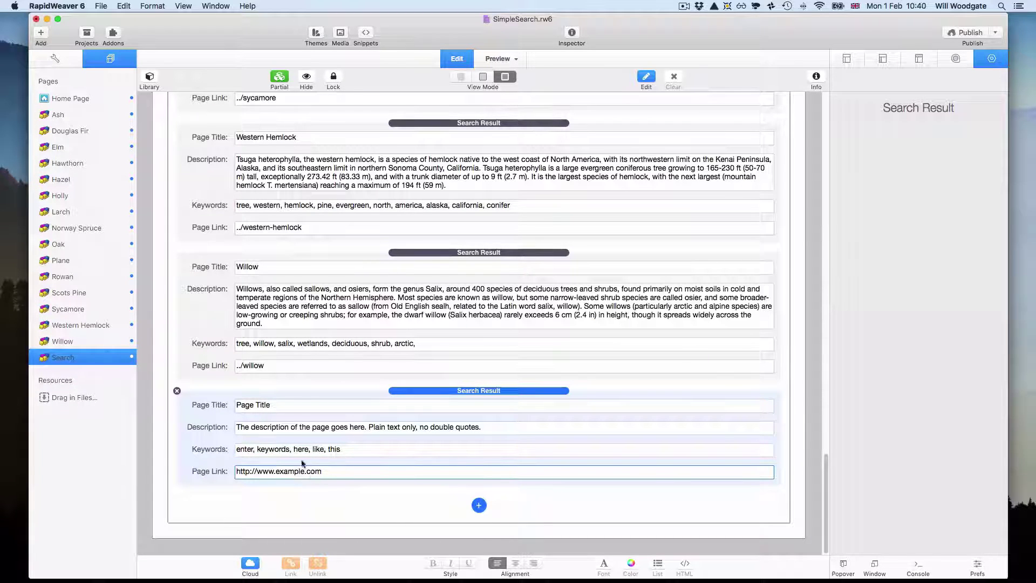
# - Delete the newly added placeholder search result below the Willow entry
pyautogui.click(178, 390)
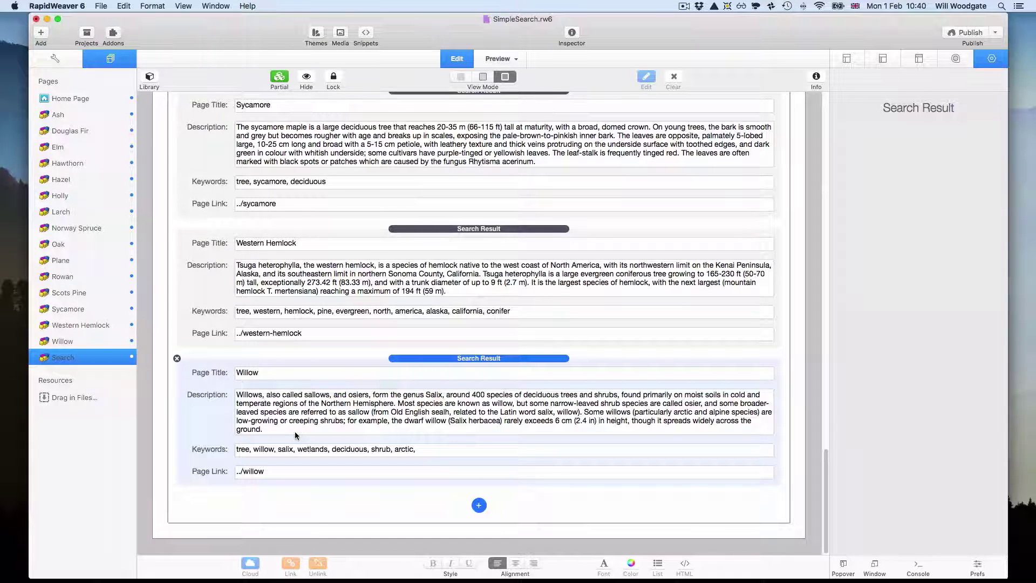
# - View the Plane page's meta tag list and close it without adding any tags
pyautogui.click(92, 263)
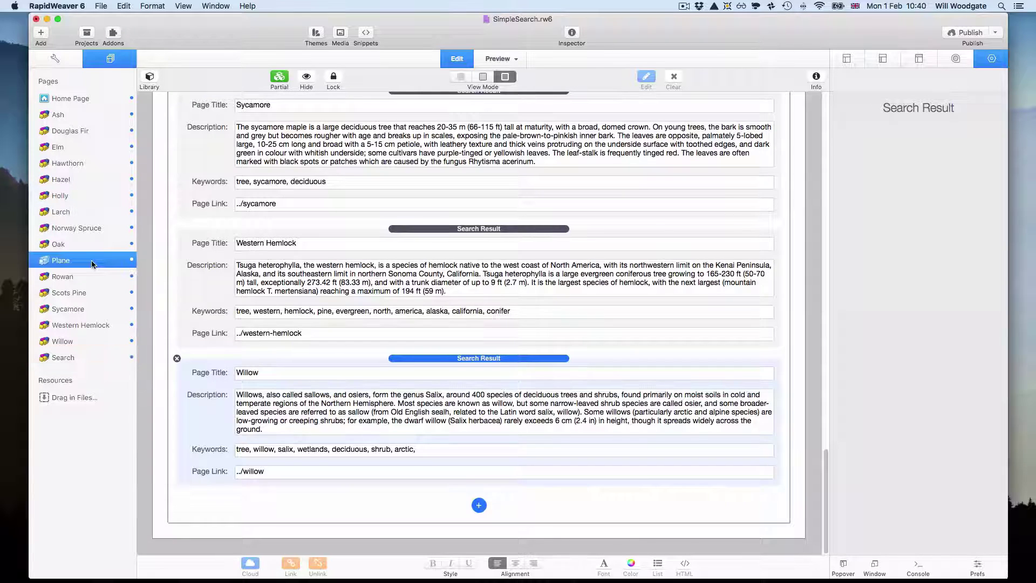
pyautogui.click(881, 58)
pyautogui.click(917, 57)
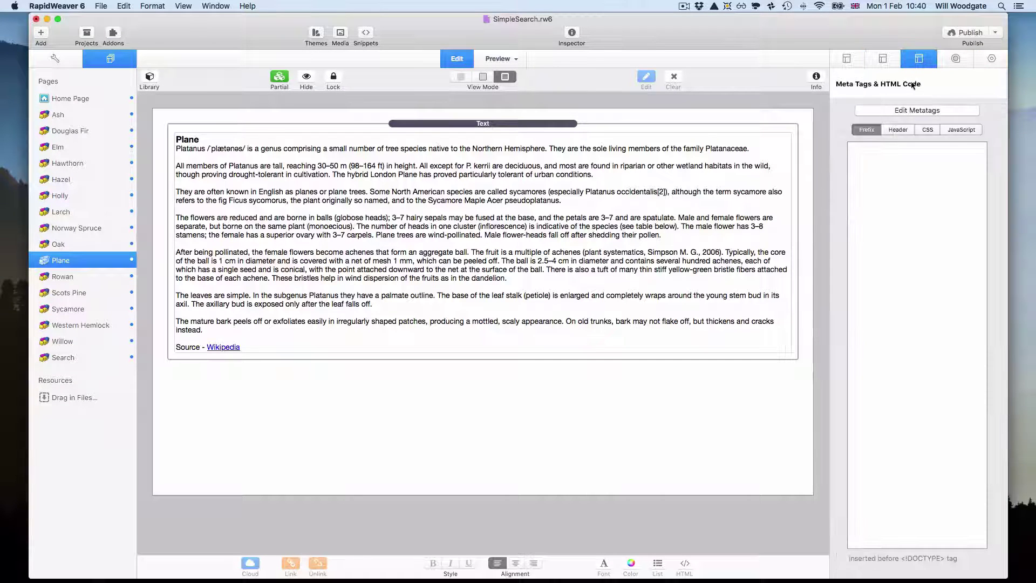
pyautogui.click(908, 110)
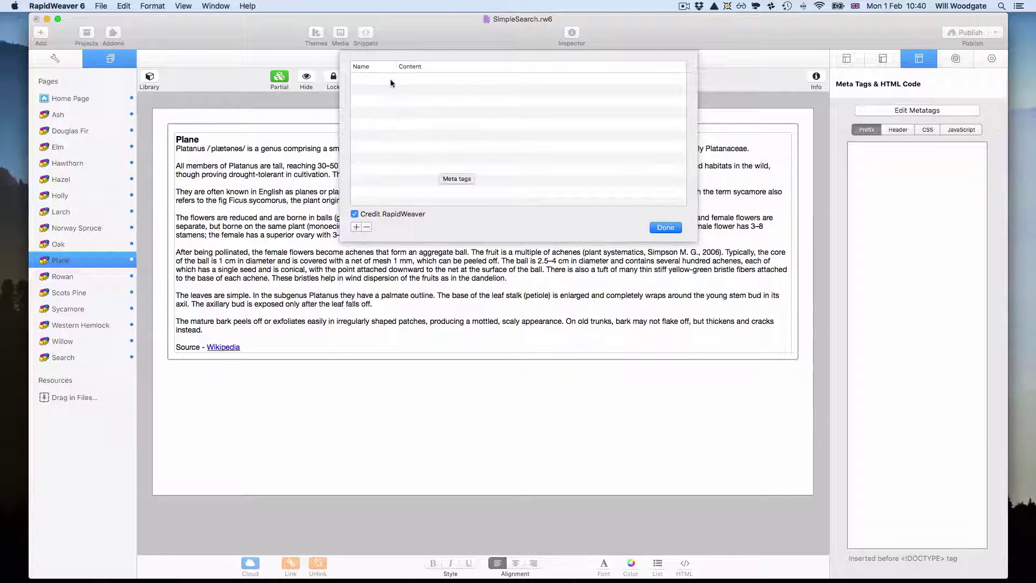
pyautogui.click(666, 227)
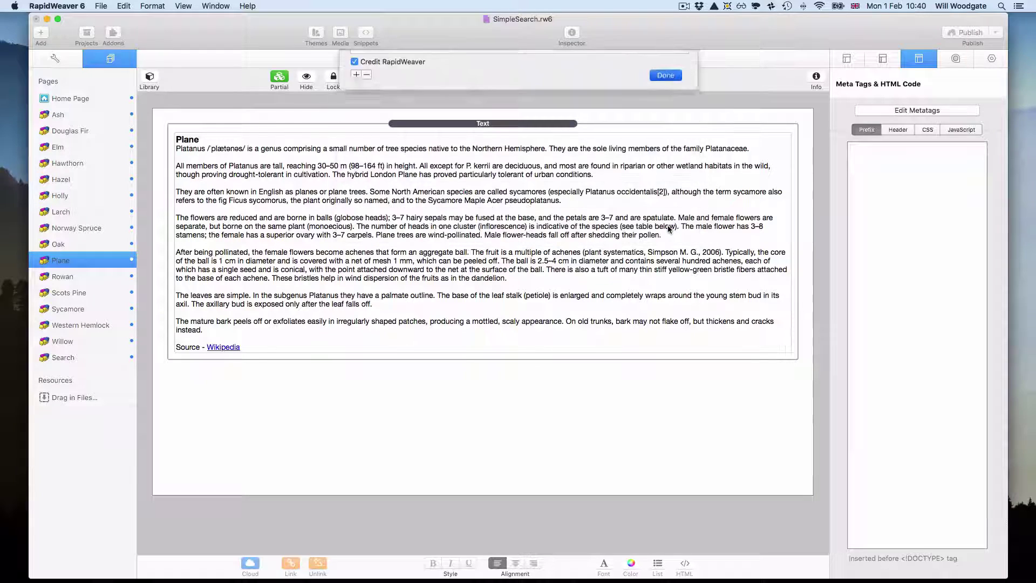
# - Return to the Search page and inspect the Willow result's description text without changing it
pyautogui.click(96, 352)
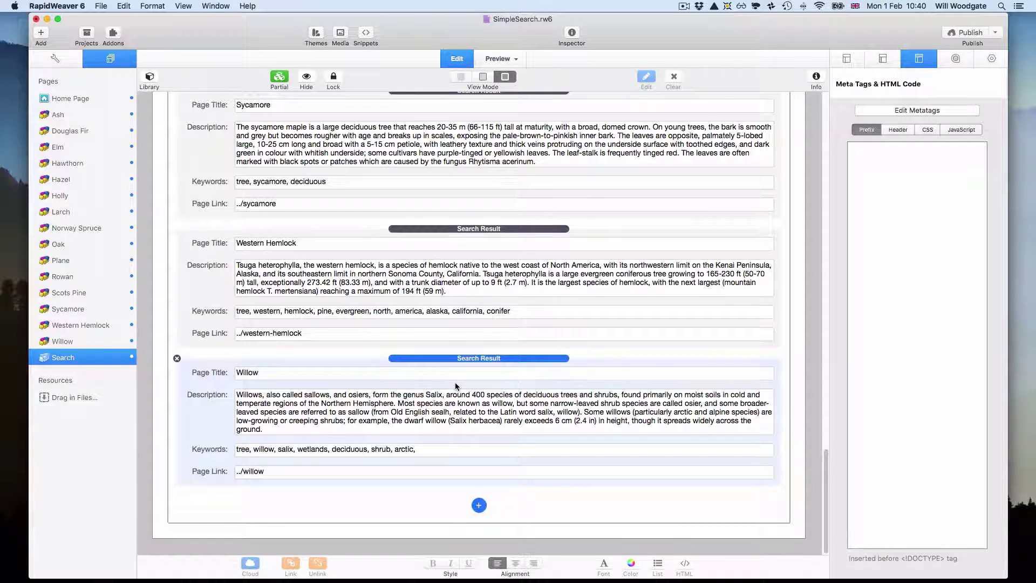
pyautogui.doubleClick(560, 416)
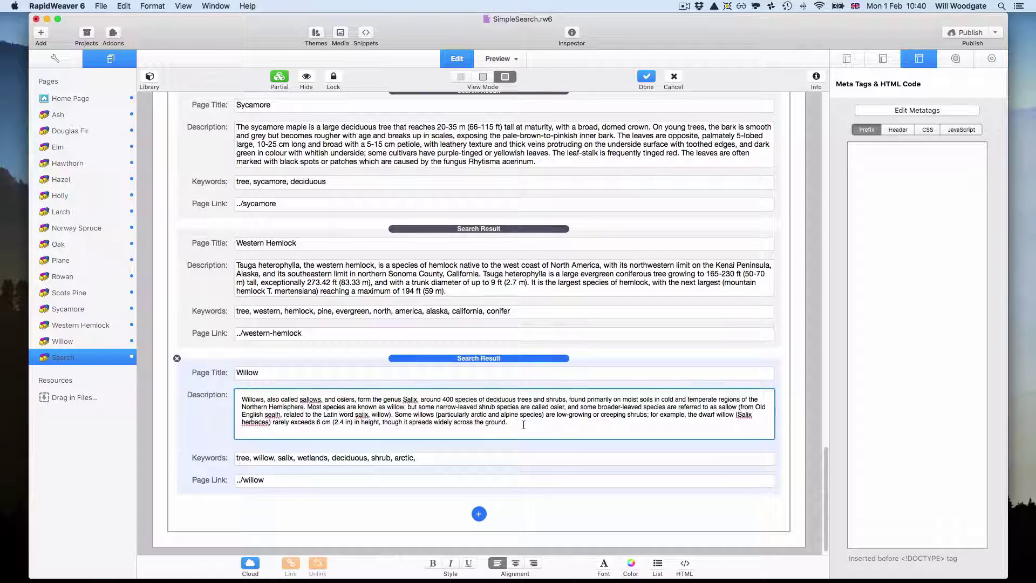
pyautogui.click(529, 358)
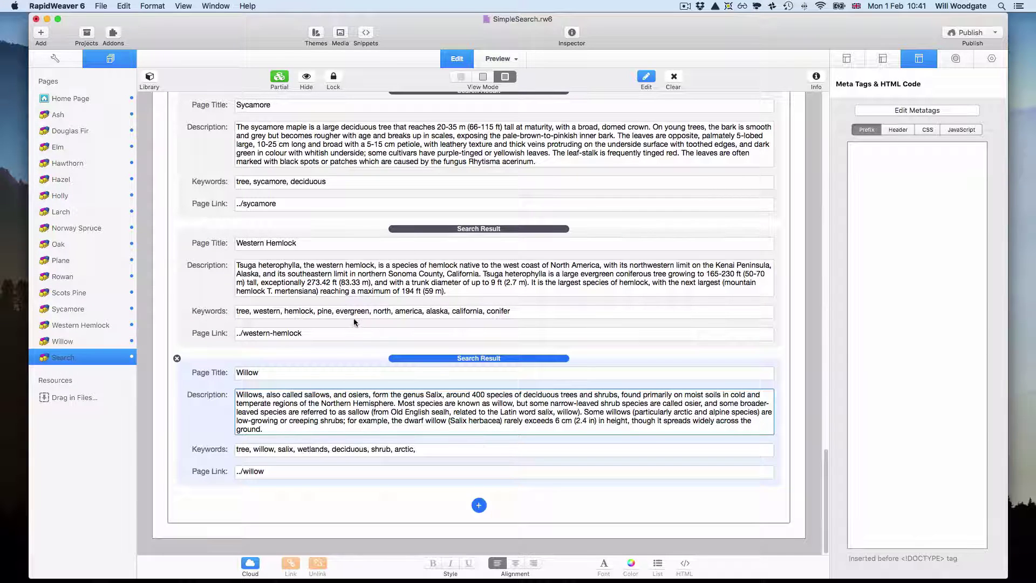
# - Open the Western Hemlock result's page link, highlight its relative path and leave it as is
pyautogui.doubleClick(314, 338)
pyautogui.moveTo(302, 338); pyautogui.dragTo(215, 340)
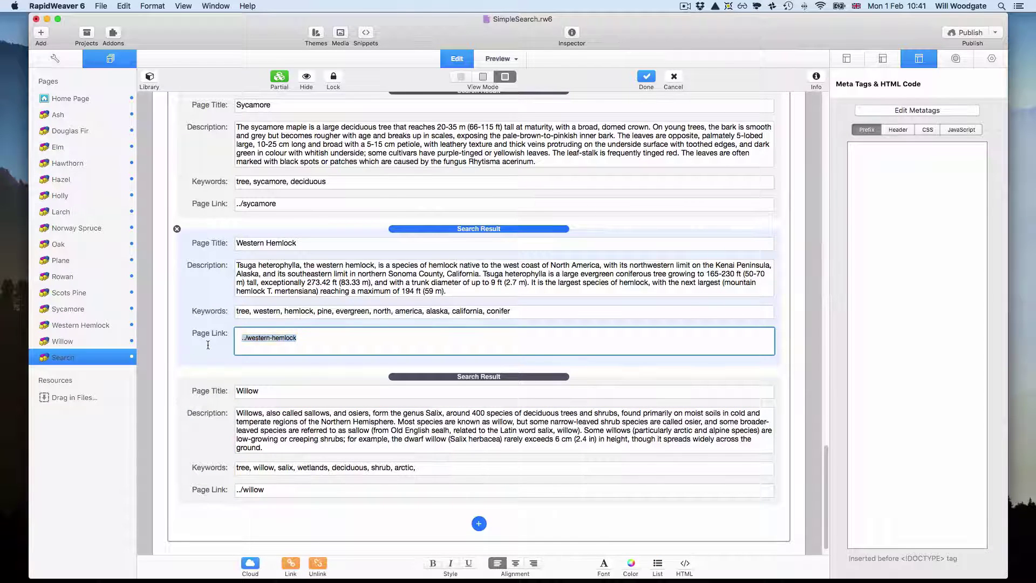
pyautogui.click(209, 348)
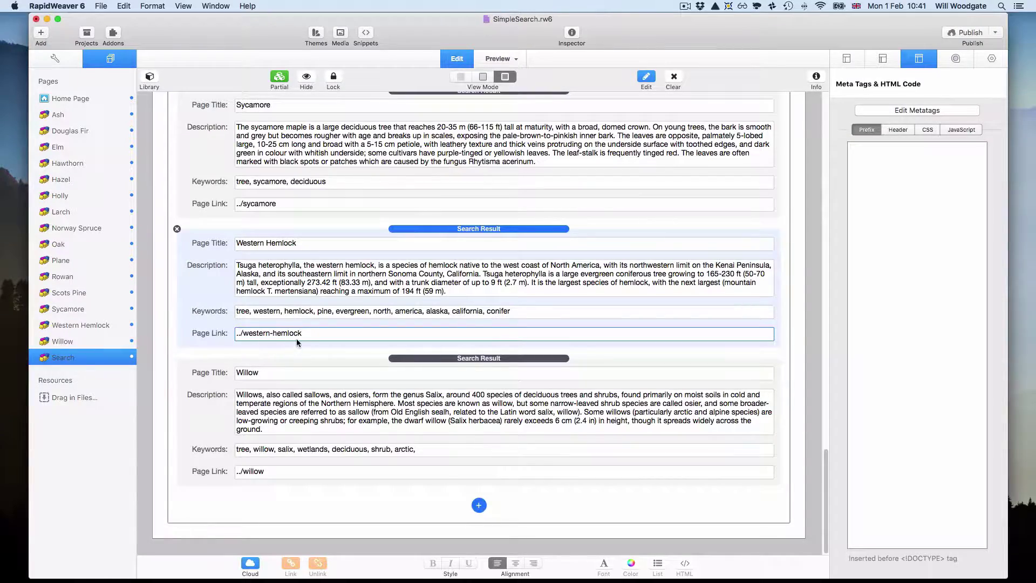
# - Look through the Search page's result entries from Ash to Willow, checking their keywords and page links
pyautogui.scroll(15, 296, 340)
pyautogui.scroll(10, 297, 342)
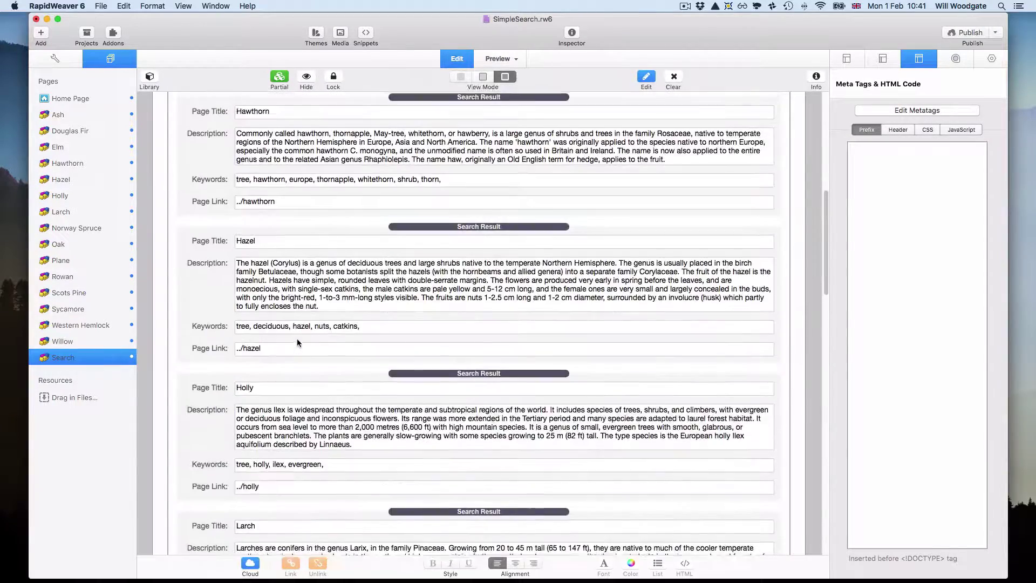
pyautogui.click(431, 181)
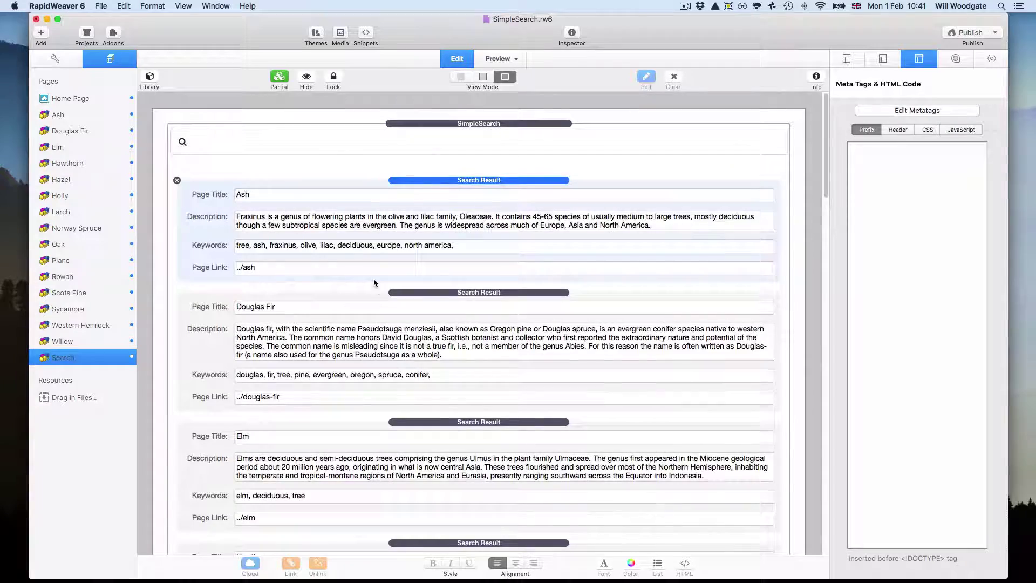
pyautogui.scroll(-20, 345, 347)
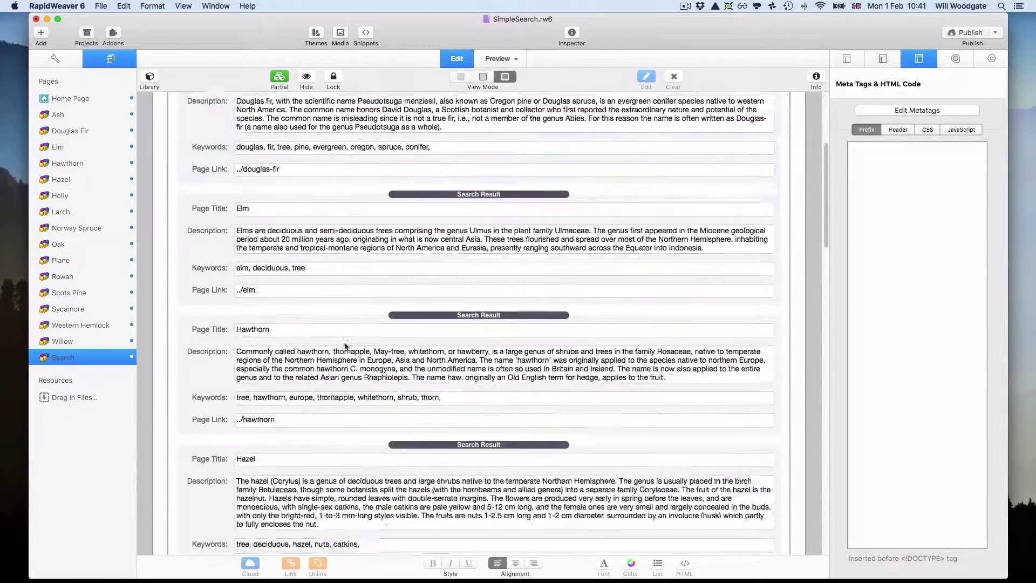
pyautogui.scroll(-2, 346, 346)
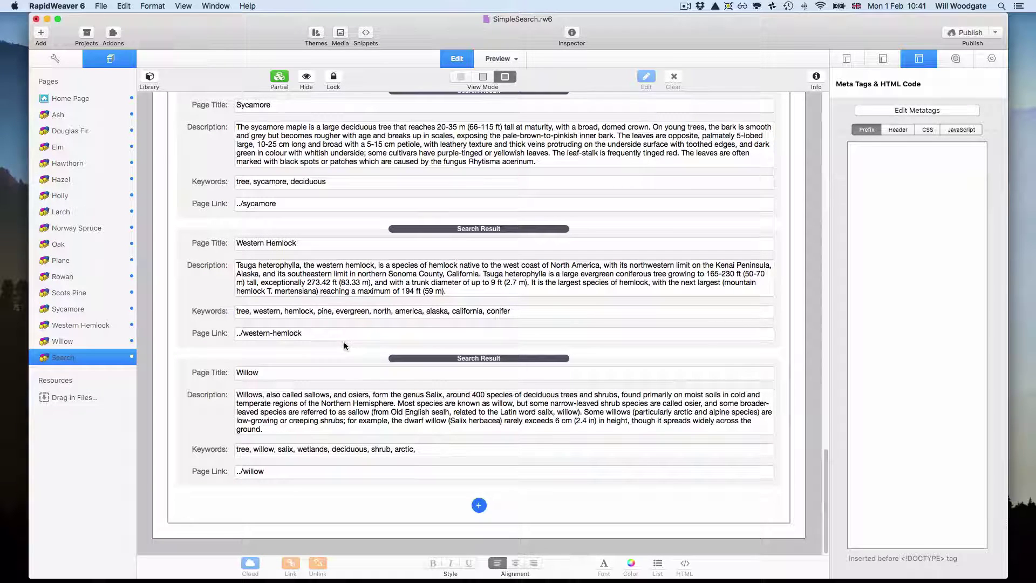
pyautogui.click(440, 358)
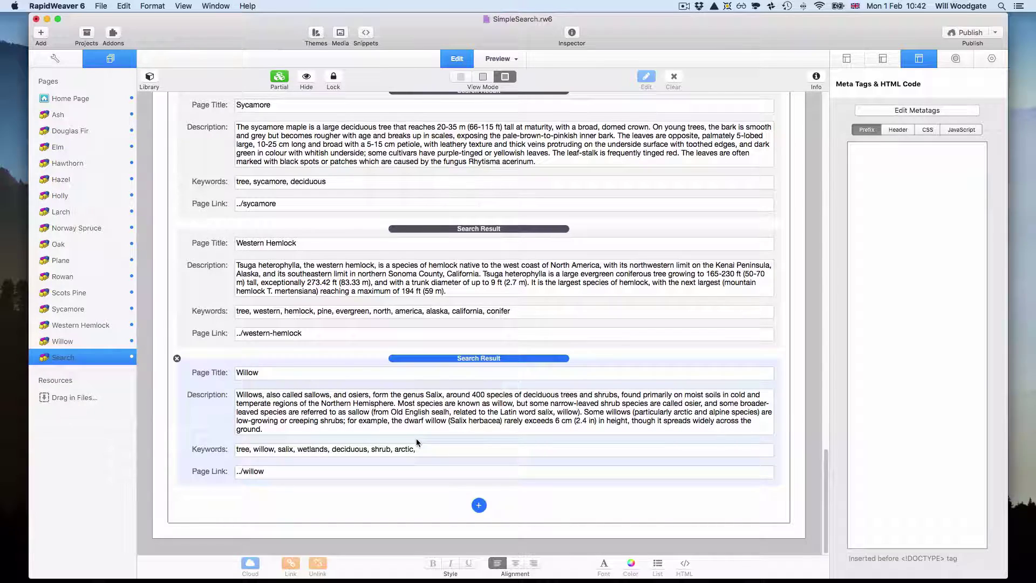
# - Open the SimpleSearch stack's settings and show its ignored words list, then hide the list again
pyautogui.scroll(20, 653, 384)
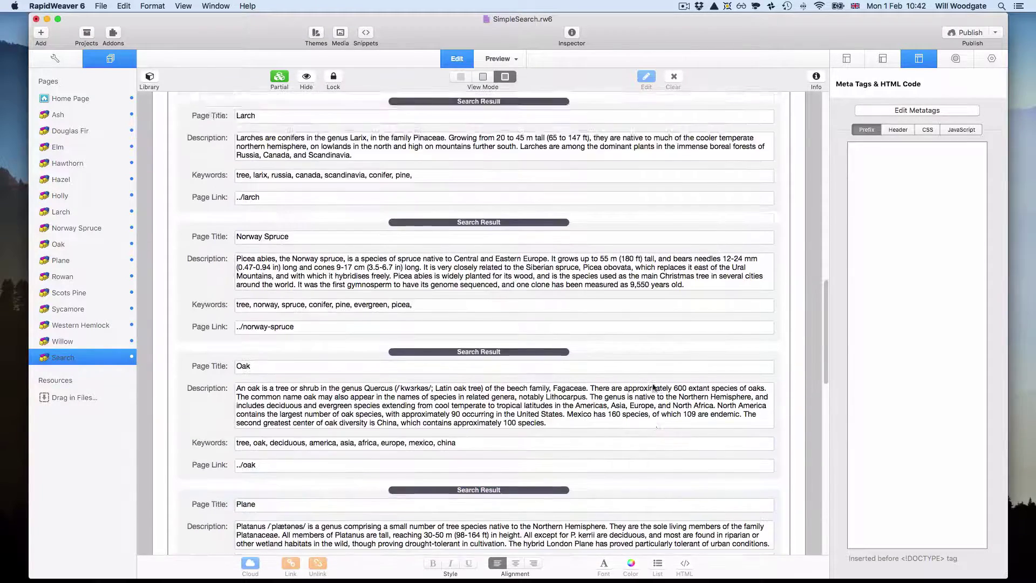
pyautogui.click(517, 123)
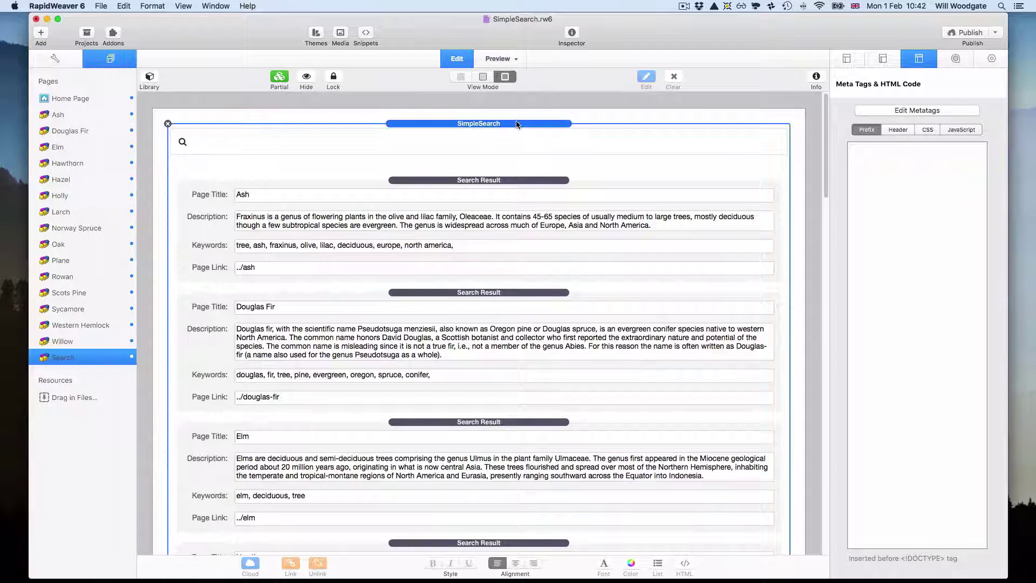
pyautogui.click(990, 62)
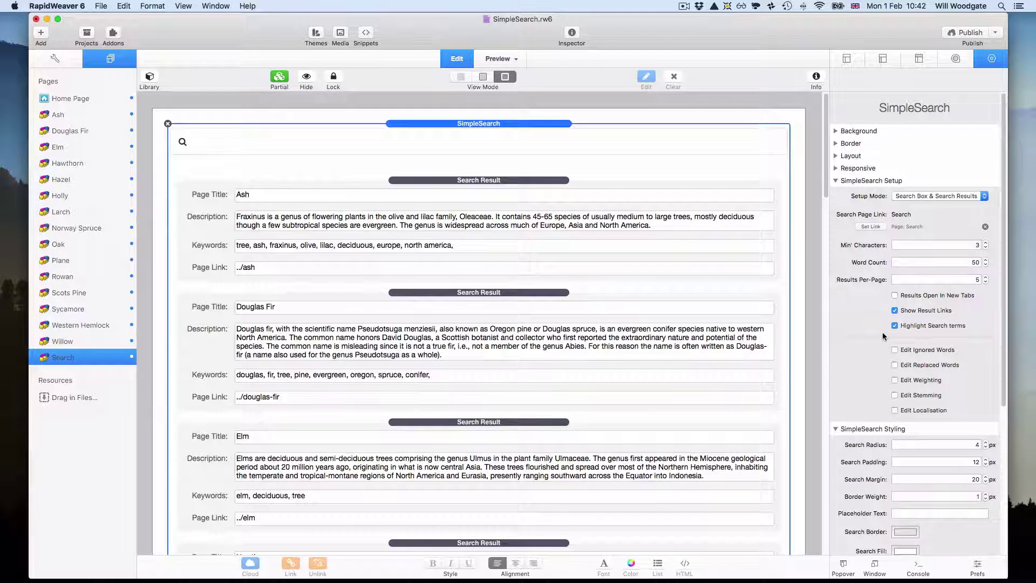
pyautogui.click(919, 351)
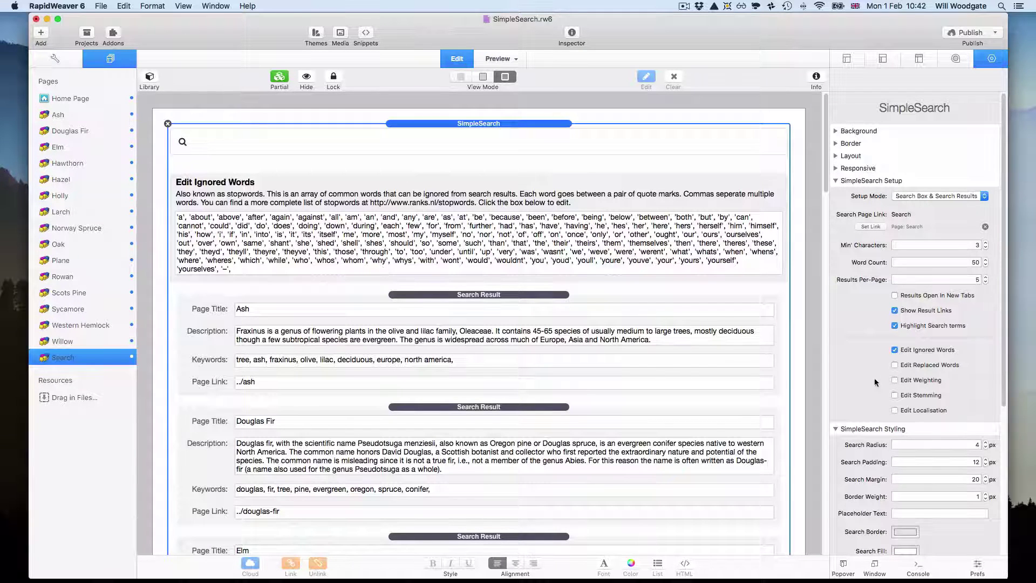
pyautogui.click(895, 350)
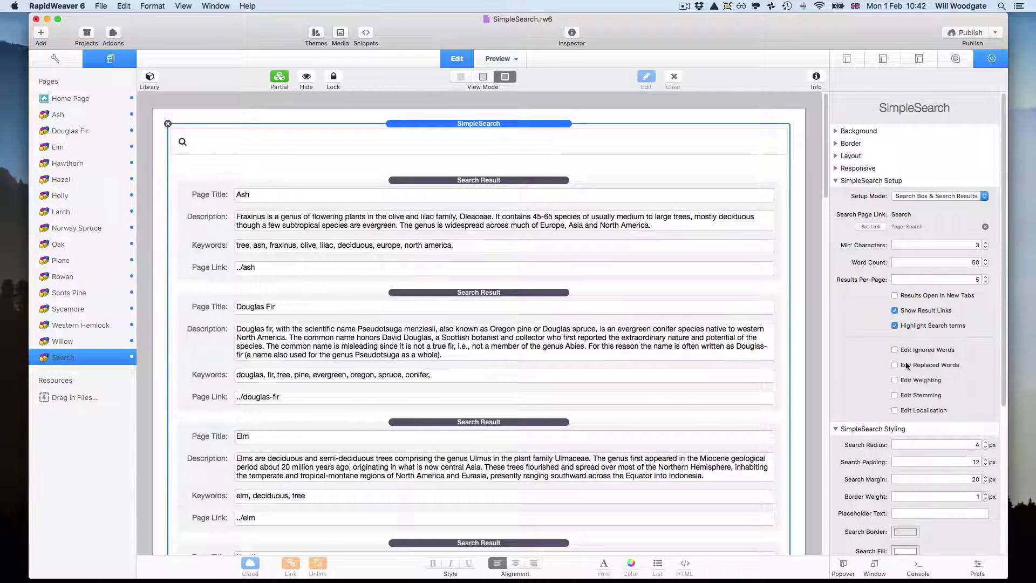
# - Show the stack's replaced words, link weighting and stemmed words one after another, hiding each again
pyautogui.click(906, 365)
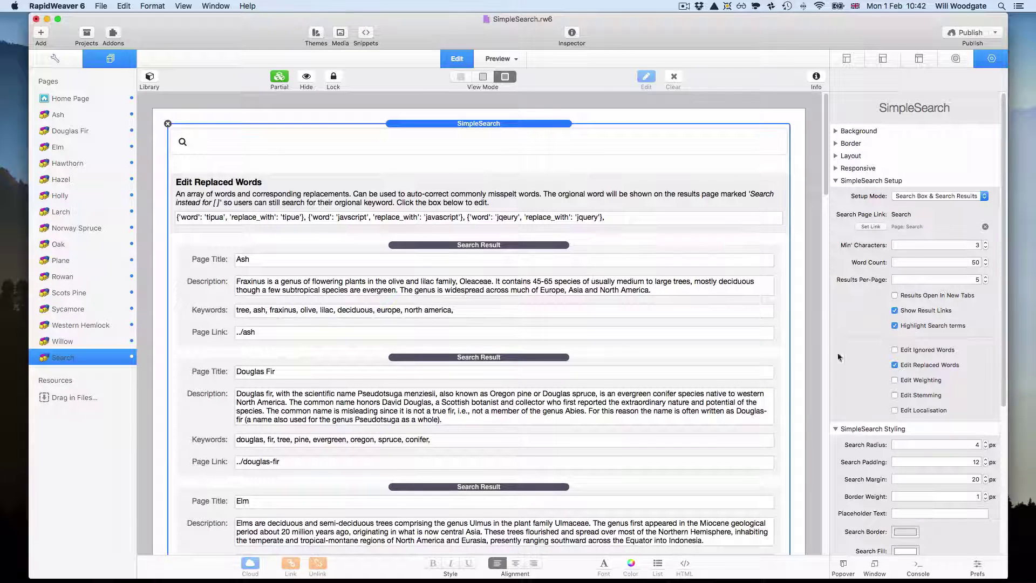
pyautogui.click(915, 366)
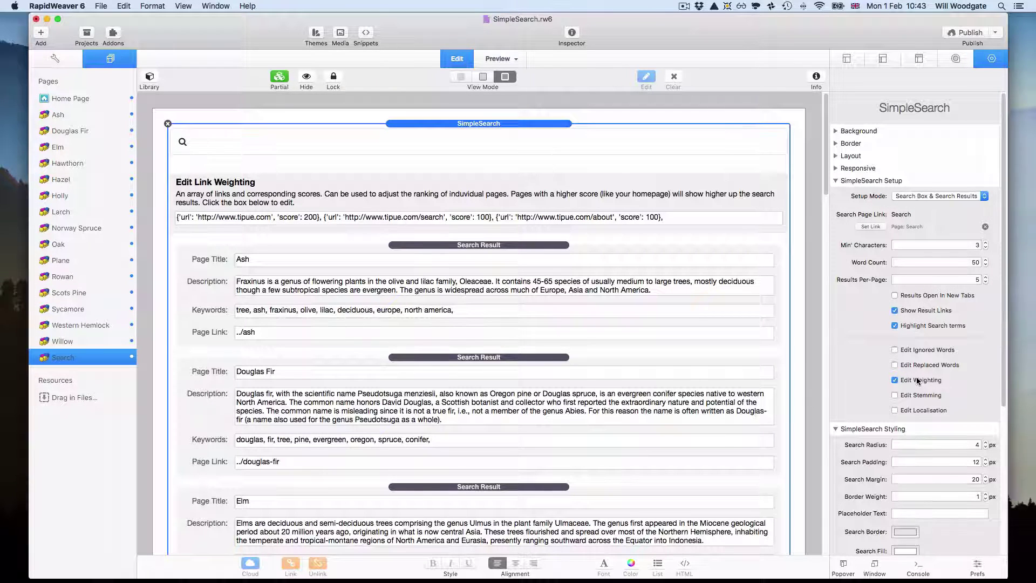
pyautogui.click(919, 381)
pyautogui.click(921, 395)
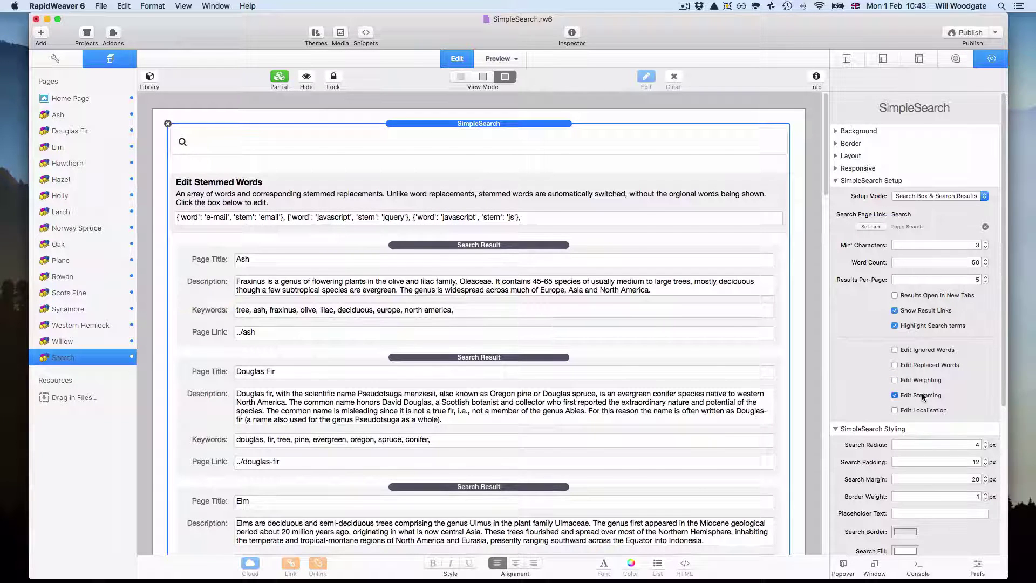
pyautogui.click(921, 396)
# - Examine the stack's localisation labels, hide them again and review the SimpleSearch styling settings
pyautogui.click(925, 412)
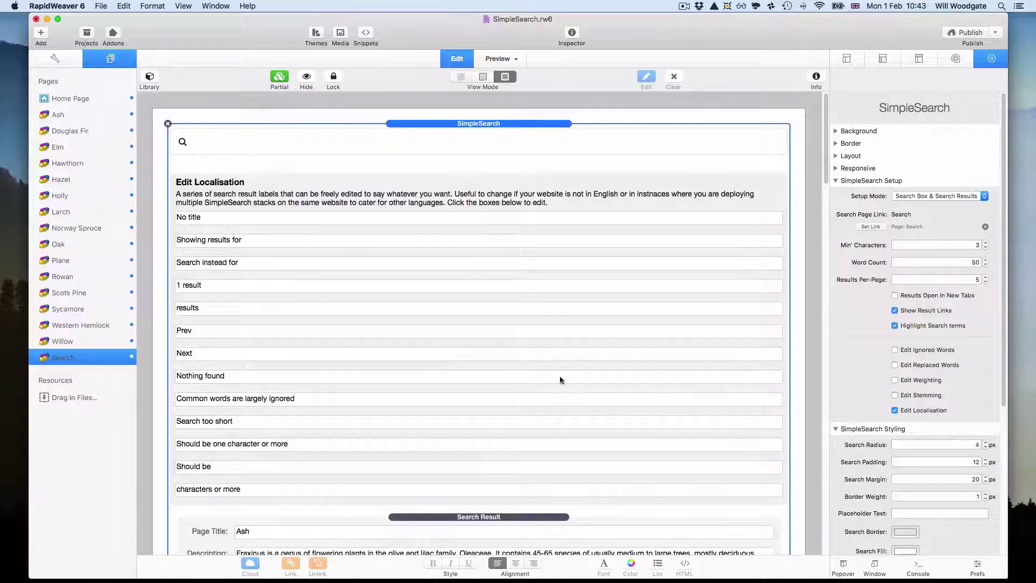
pyautogui.scroll(-1, 529, 374)
pyautogui.scroll(-1, 529, 378)
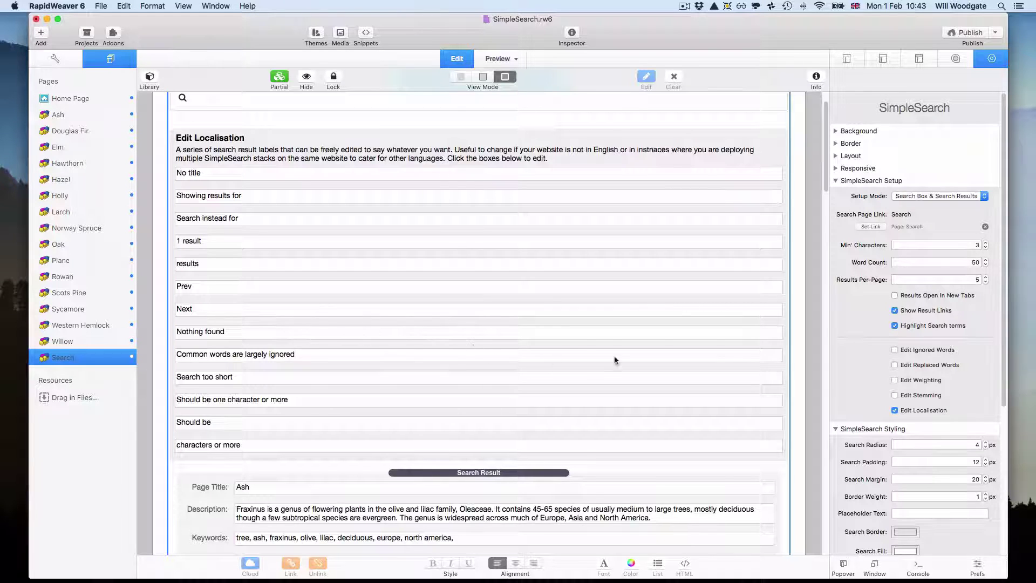
pyautogui.click(911, 410)
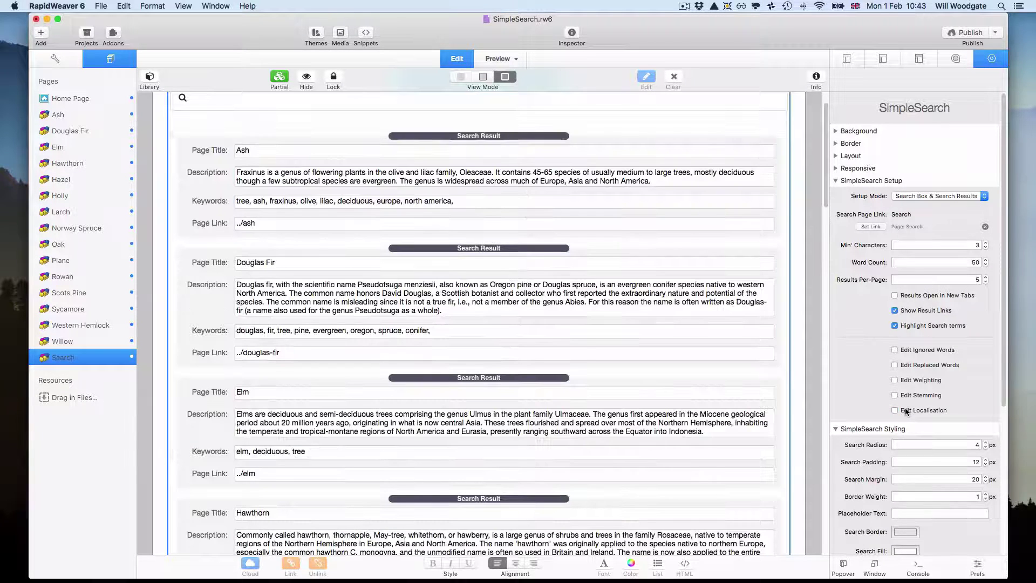
pyautogui.scroll(-5, 918, 427)
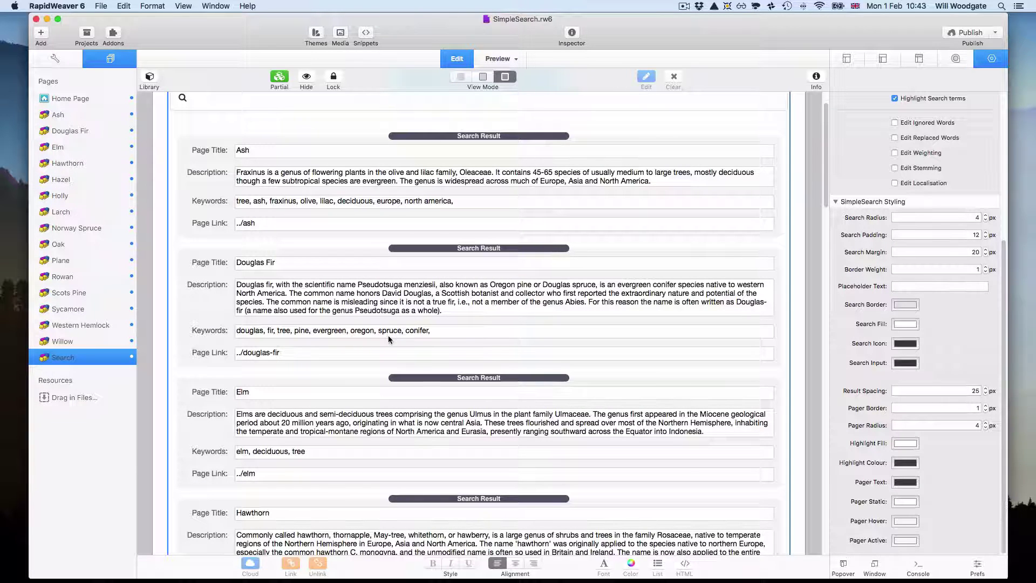
# - Switch to Chrome and highlight the ?q=tree query string in the published search page's address
pyautogui.moveTo(281, 570)
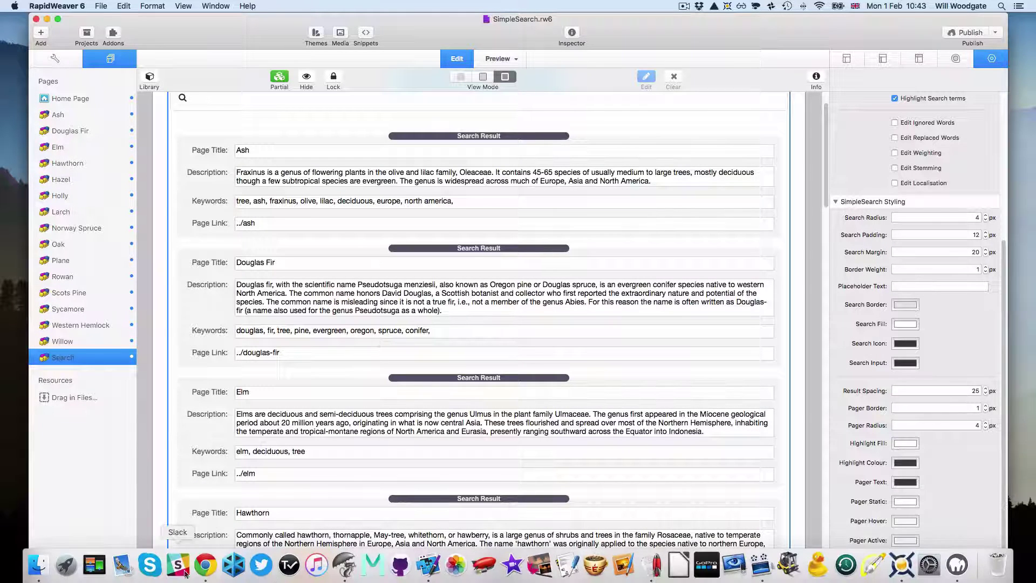
pyautogui.click(205, 565)
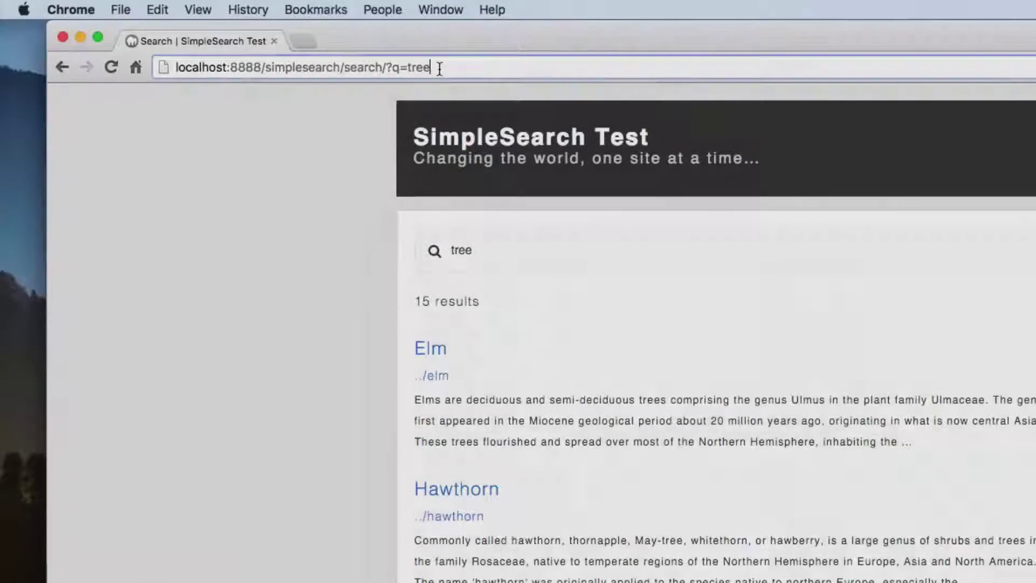
pyautogui.moveTo(268, 42); pyautogui.dragTo(255, 43)
pyautogui.moveTo(413, 69); pyautogui.dragTo(388, 69)
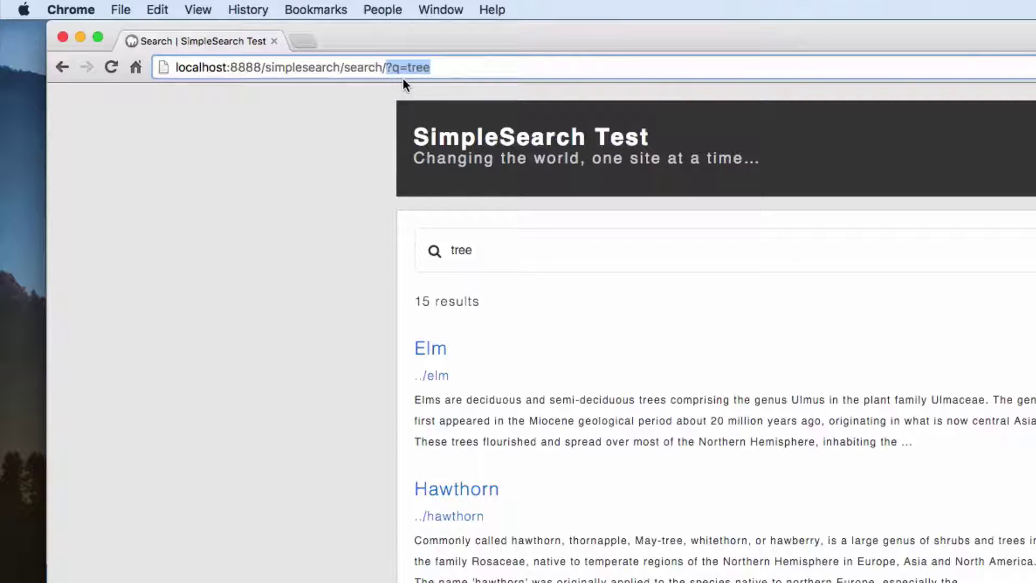
pyautogui.click(436, 71)
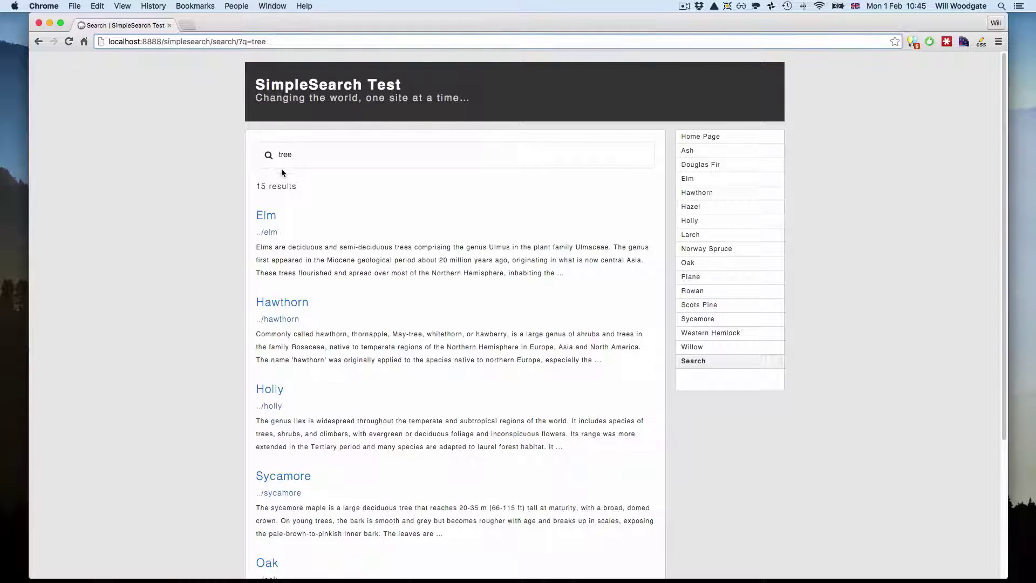
# - Highlight only the search term tree in the results page address to compare it with the search box
pyautogui.click(319, 163)
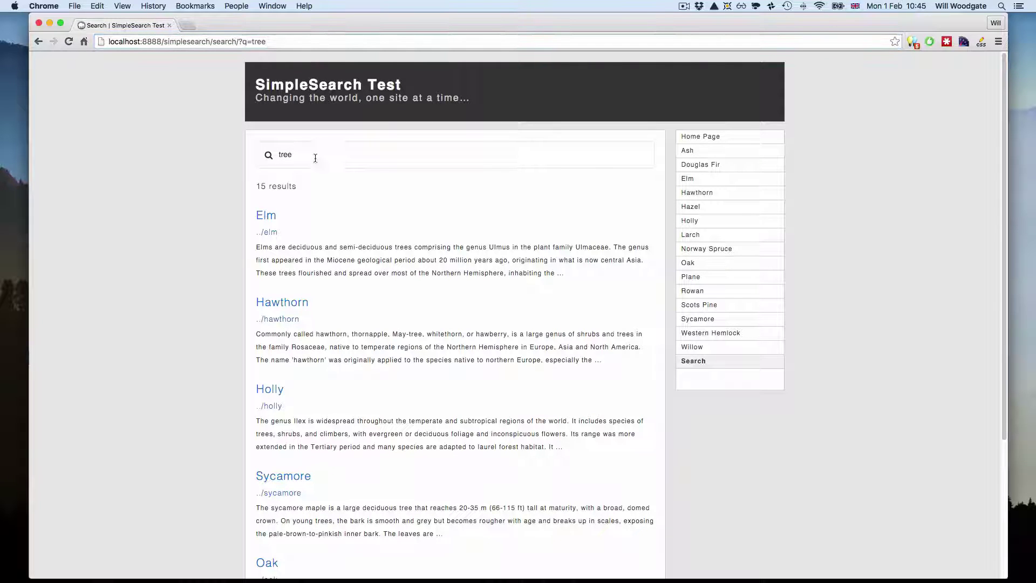
pyautogui.doubleClick(260, 41)
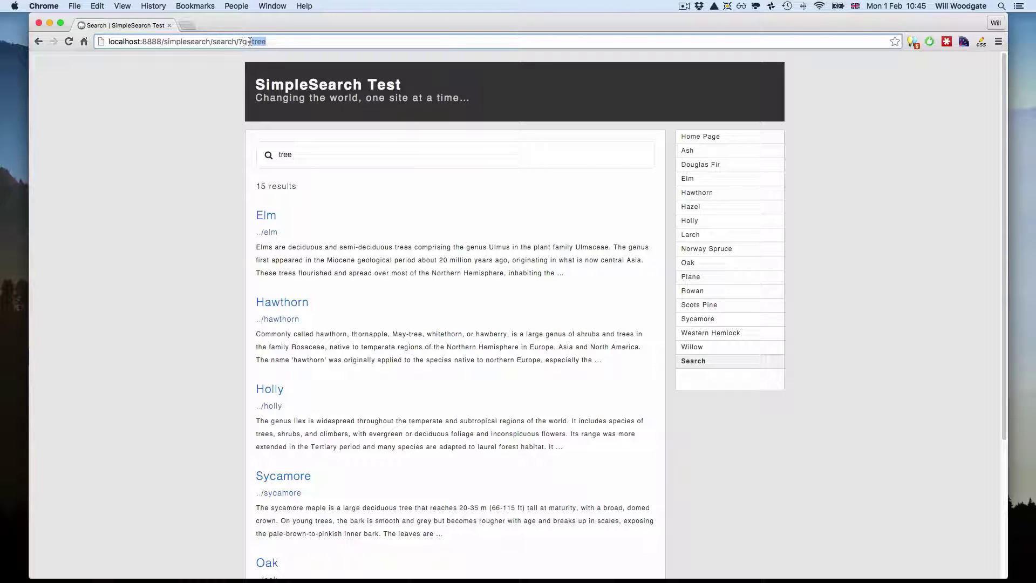
pyautogui.click(276, 42)
pyautogui.doubleClick(260, 41)
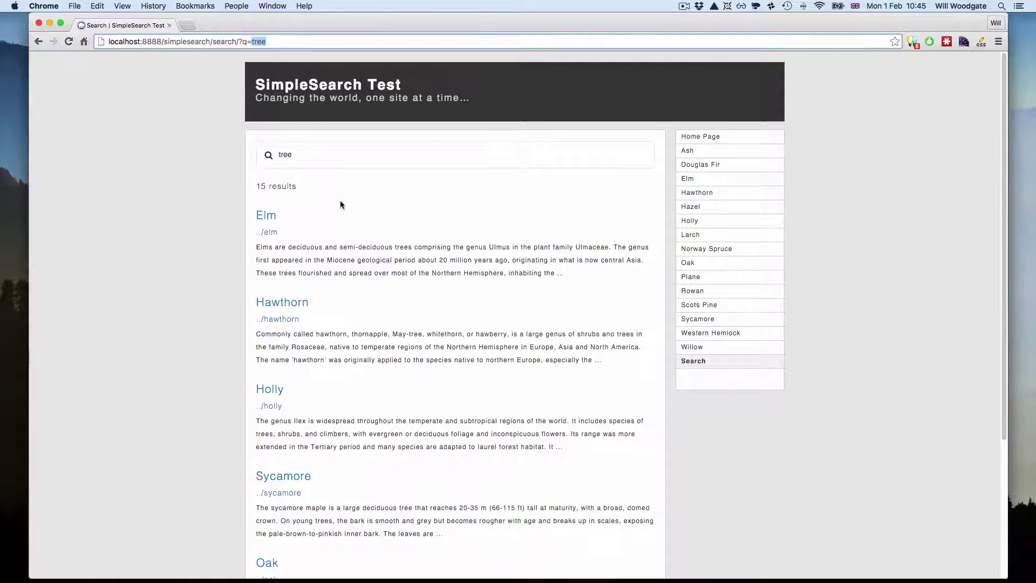
# - Switch back to the SimpleSearch project in RapidWeaver
pyautogui.click(178, 409)
pyautogui.press('super+Tab')
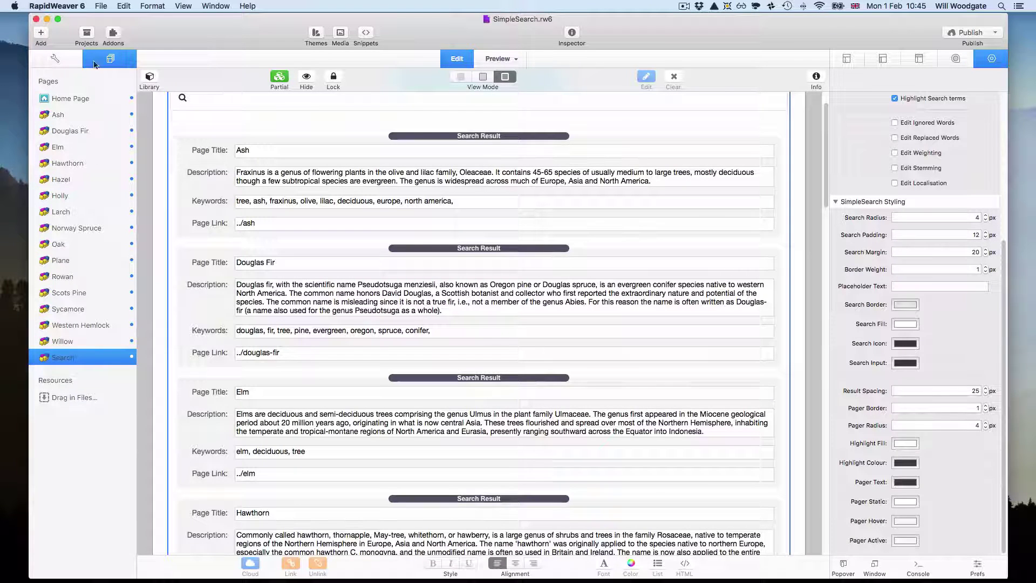
# - Add a new Stacks page to the project and name it Movie Search
pyautogui.click(85, 34)
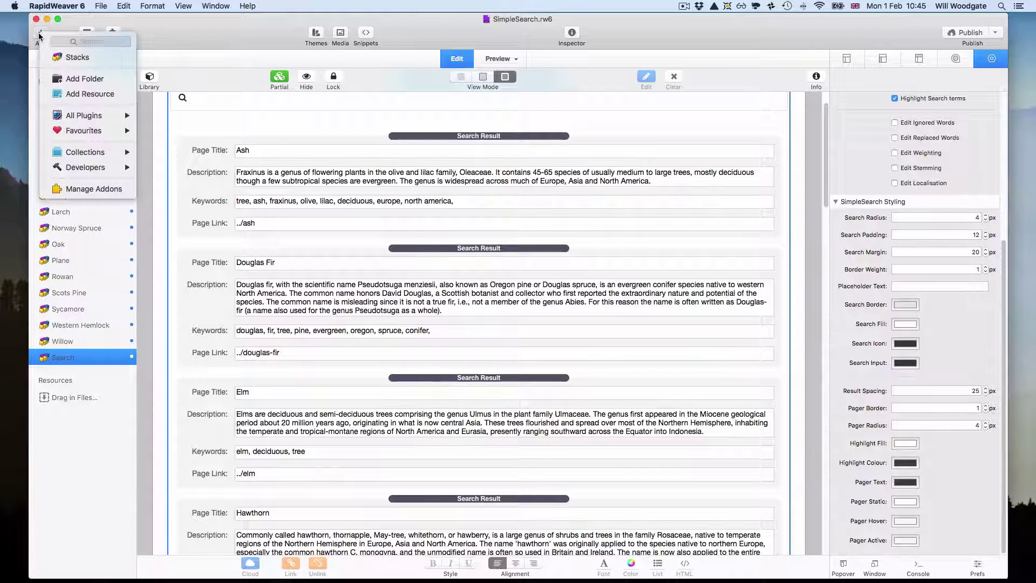
pyautogui.click(73, 64)
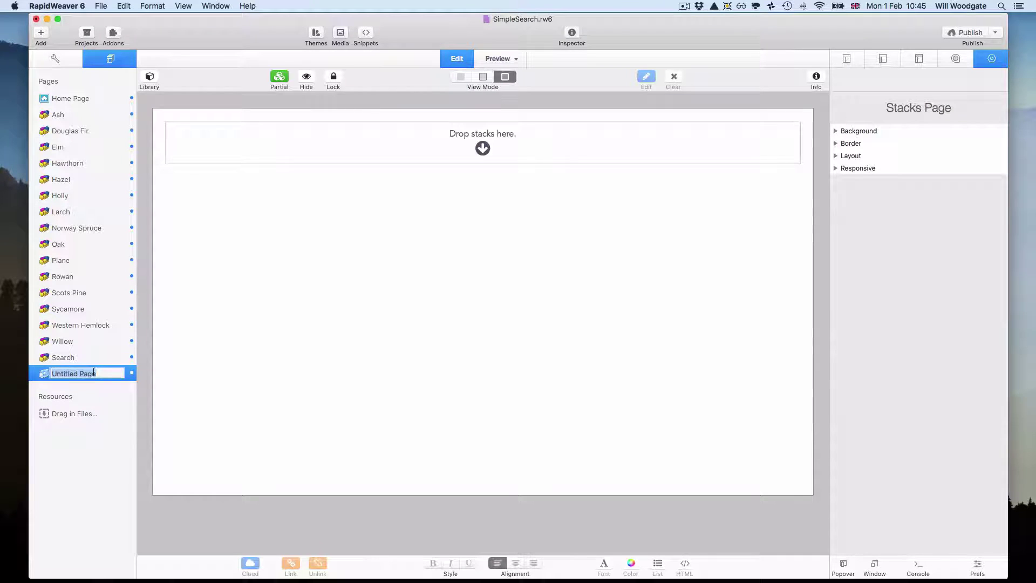
pyautogui.doubleClick(96, 373)
pyautogui.tripleClick(96, 373)
pyautogui.write('Movie Search')
pyautogui.press('Return')
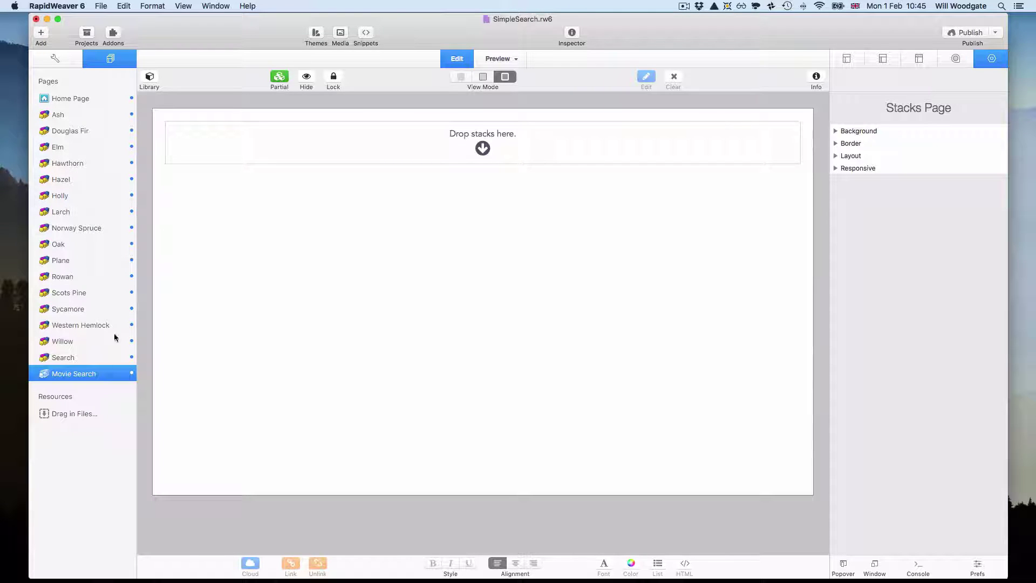
# - Find the SimpleSearch stack in the stacks library, place it on the empty Movie Search page and close the library
pyautogui.click(149, 77)
pyautogui.click(231, 80)
pyautogui.write('simp')
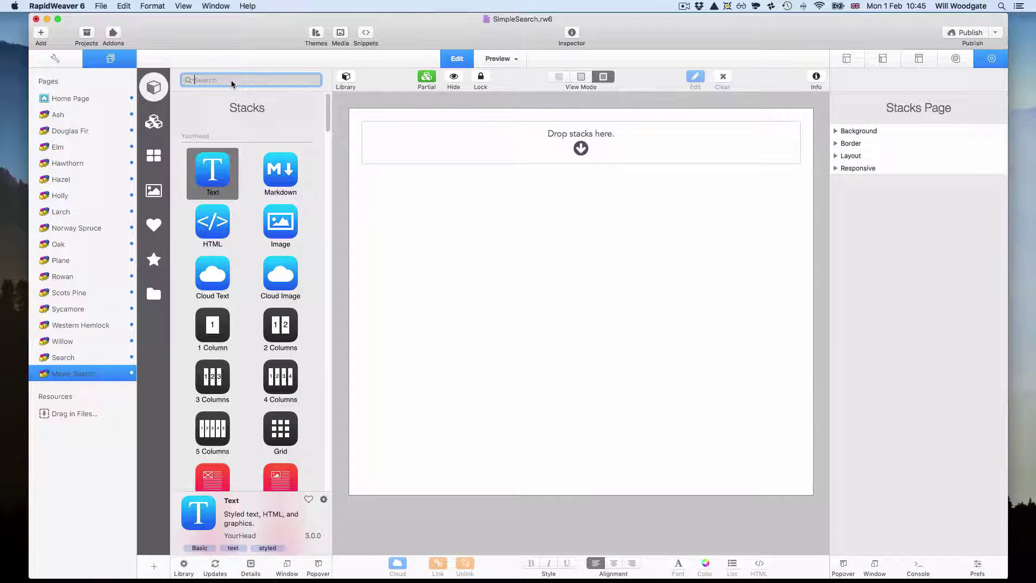
pyautogui.write('le')
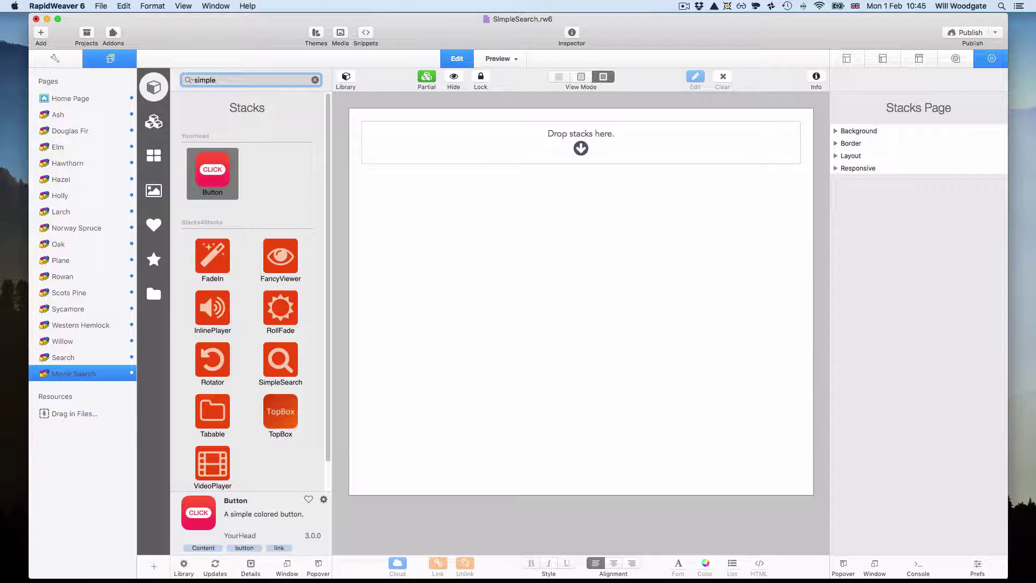
pyautogui.write('se')
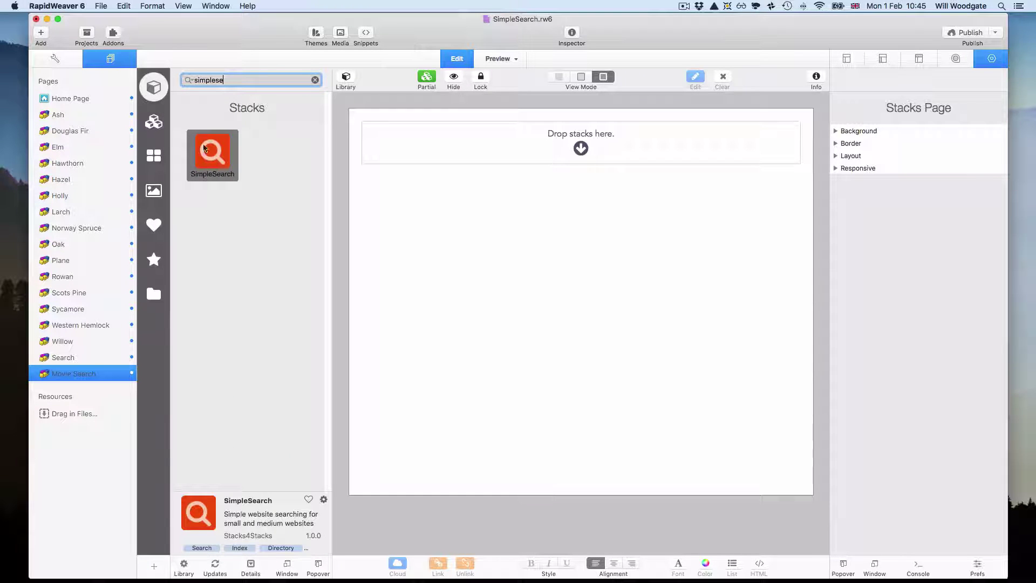
pyautogui.moveTo(206, 150); pyautogui.dragTo(434, 149)
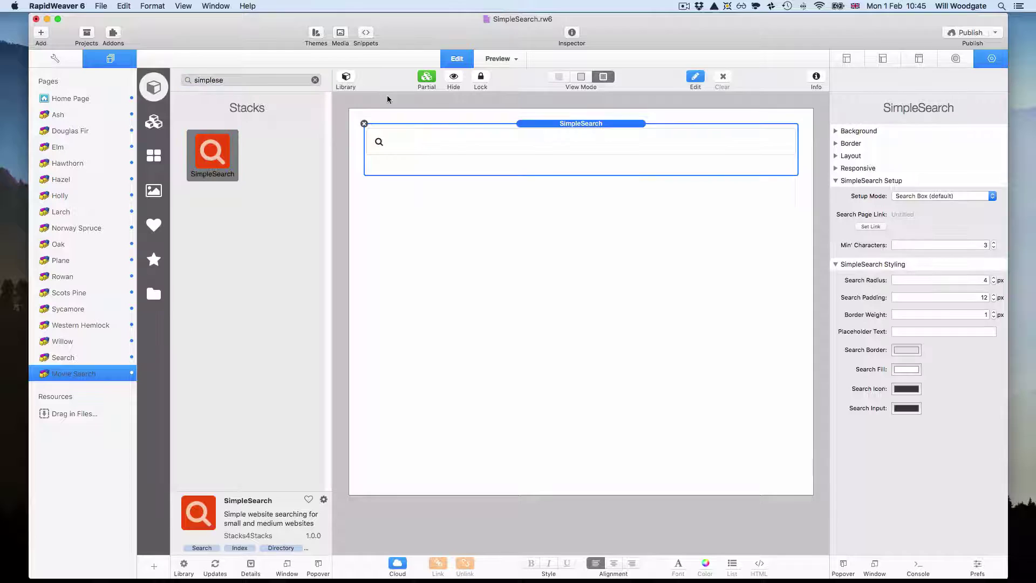
pyautogui.click(351, 77)
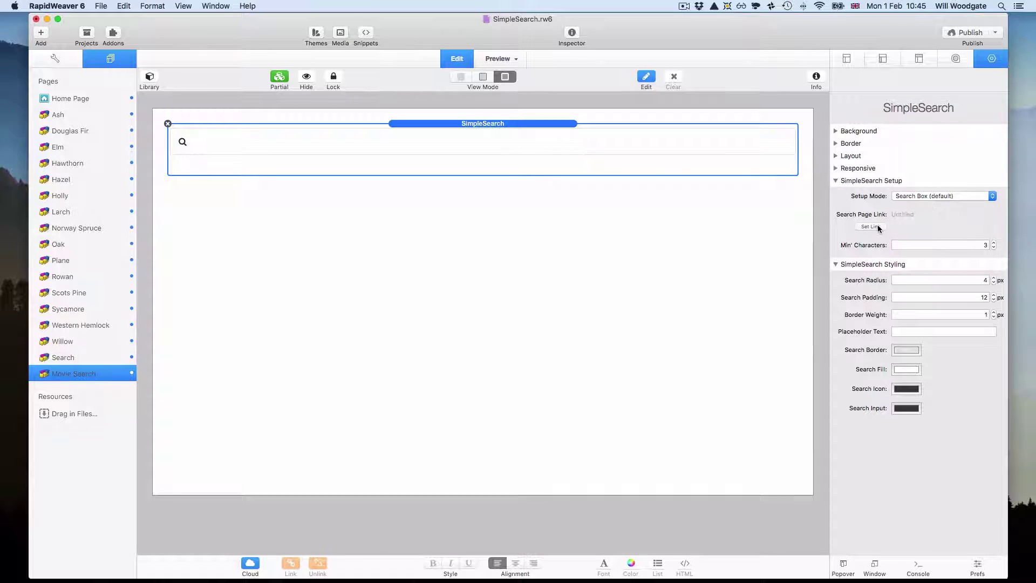
pyautogui.click(871, 226)
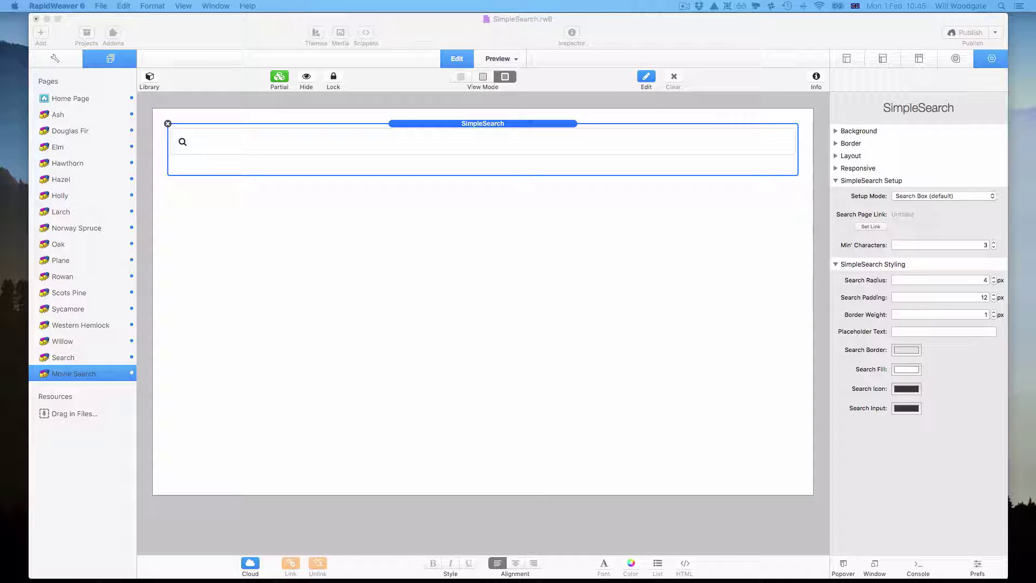
pyautogui.click(866, 227)
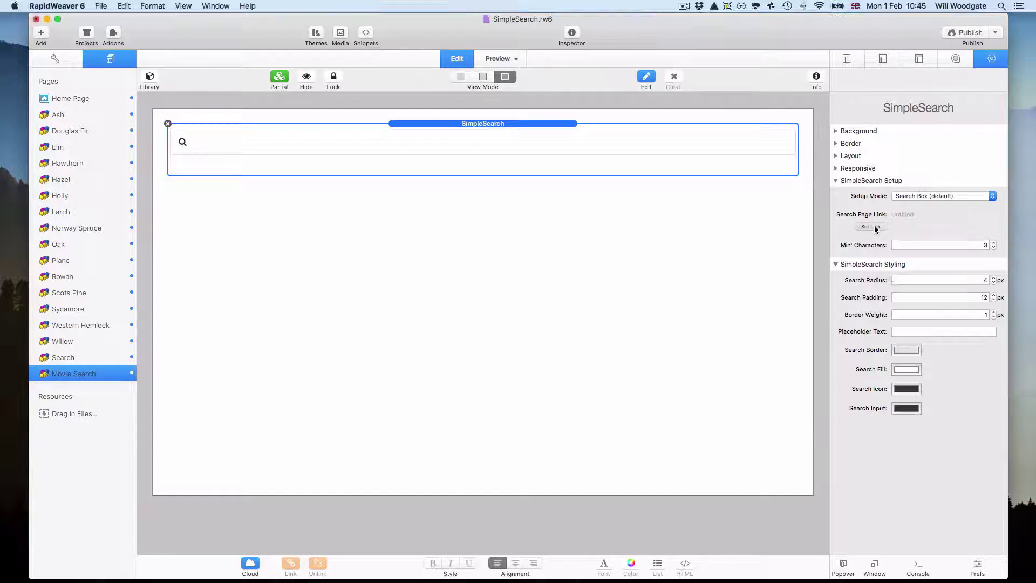
pyautogui.write('http://www.imdb.com/find?ref_=nv_sr_fn&q=')
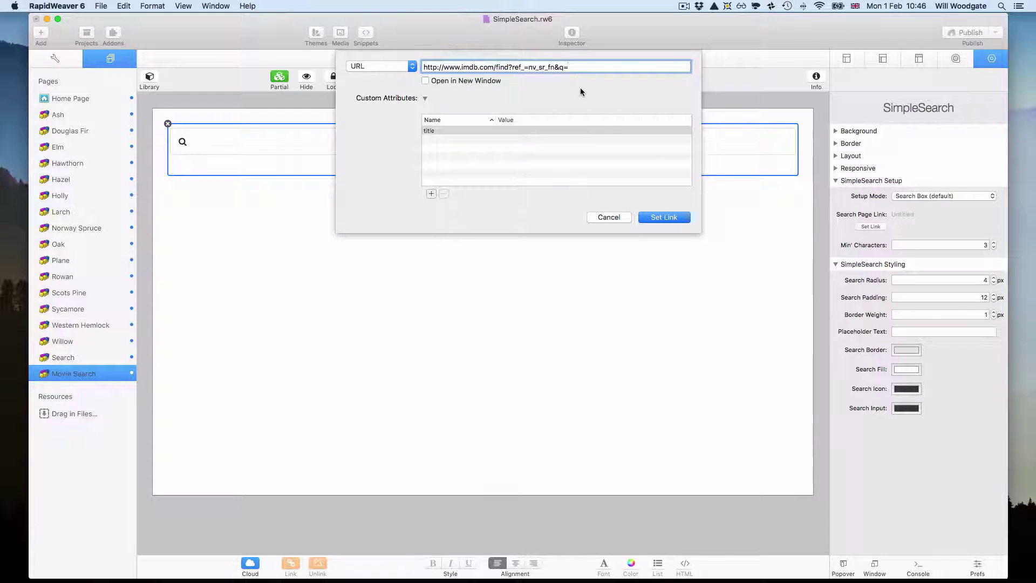
pyautogui.click(655, 217)
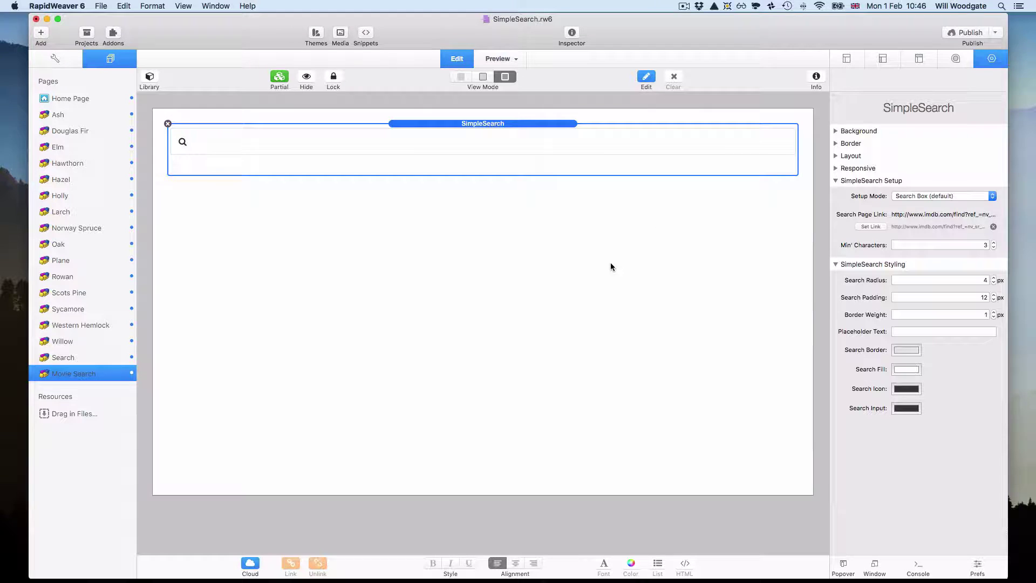
# - Preview the Movie Search page in Chrome, search for "a good year" and open the A Good Year (2006) result
pyautogui.press('super+shift+p')
pyautogui.press('Return')
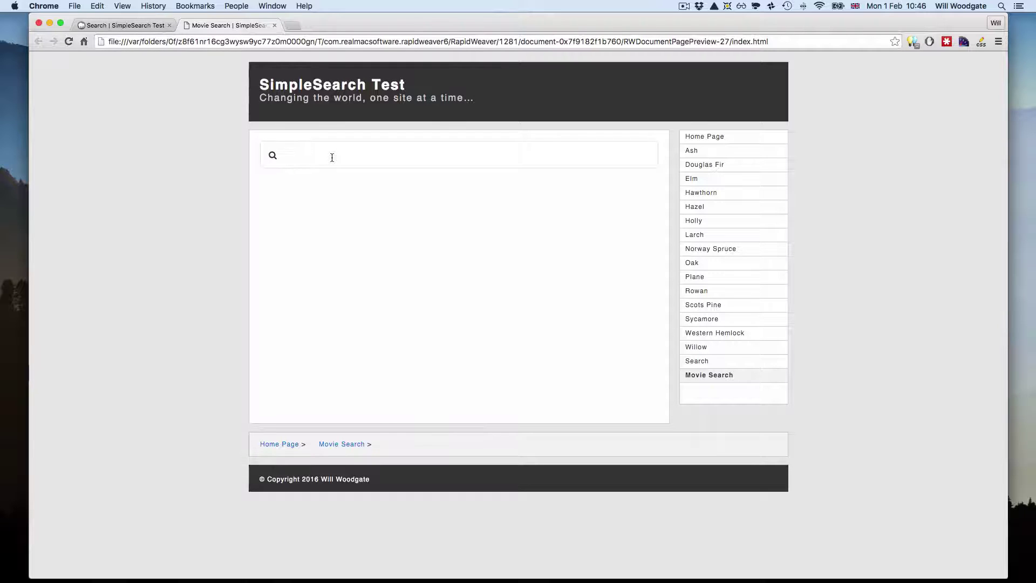
pyautogui.write('a good year')
pyautogui.press('Return')
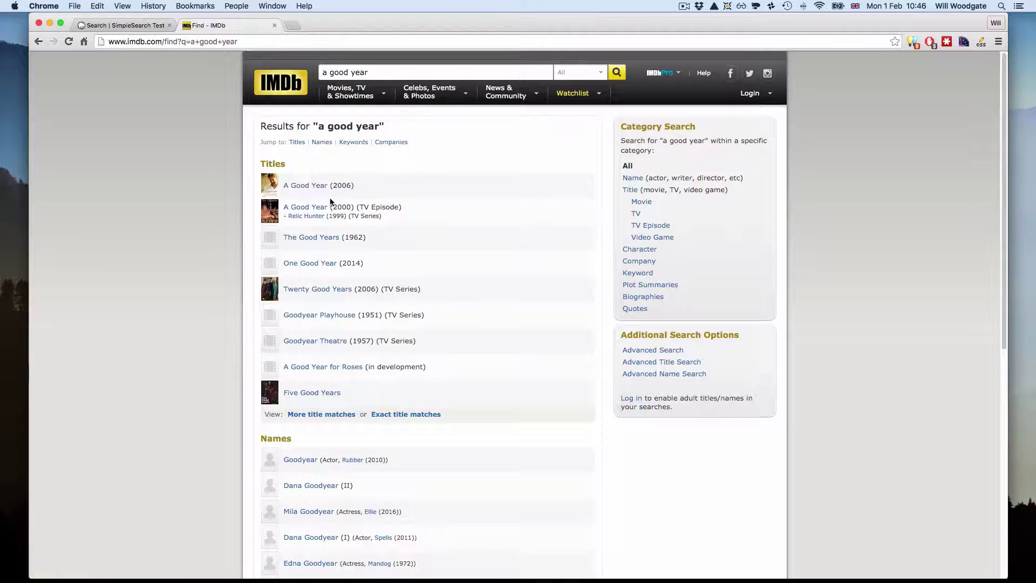
pyautogui.click(311, 187)
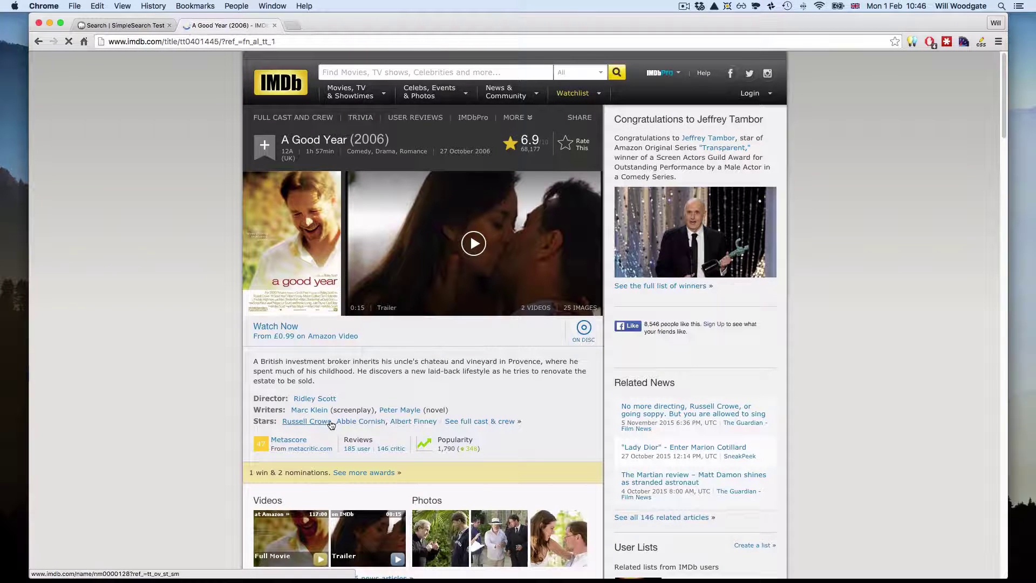
# - Copy the star's name Russell Crowe from the film page and search for it from the Movie Search preview page
pyautogui.moveTo(331, 421); pyautogui.dragTo(281, 422)
pyautogui.press('super+c')
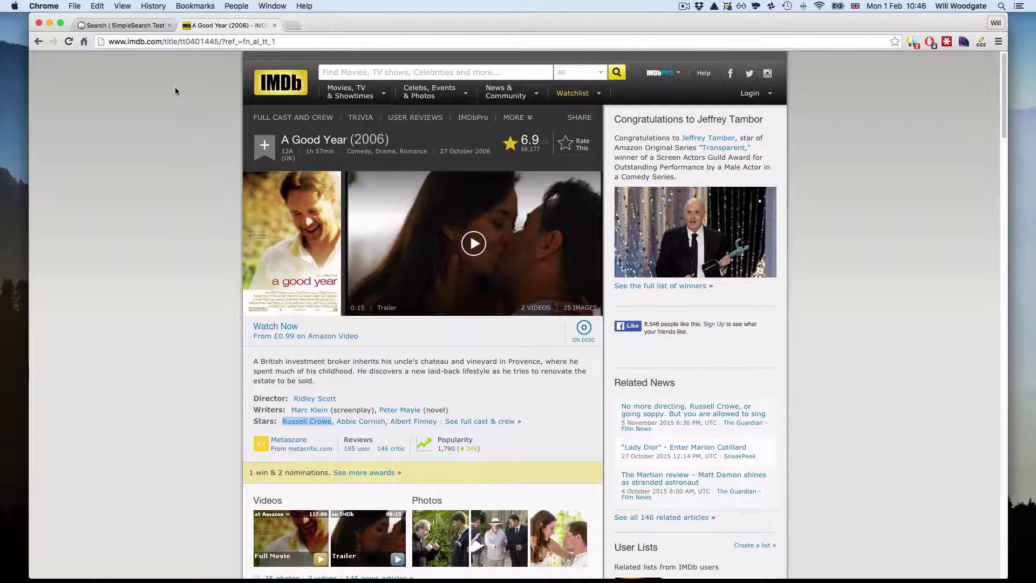
pyautogui.click(39, 42)
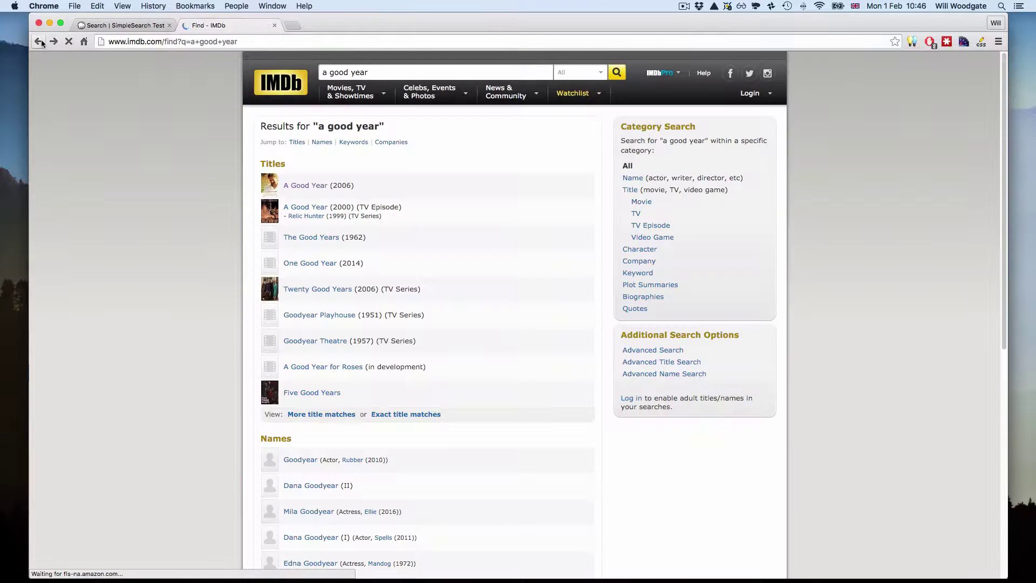
pyautogui.click(39, 41)
pyautogui.click(363, 156)
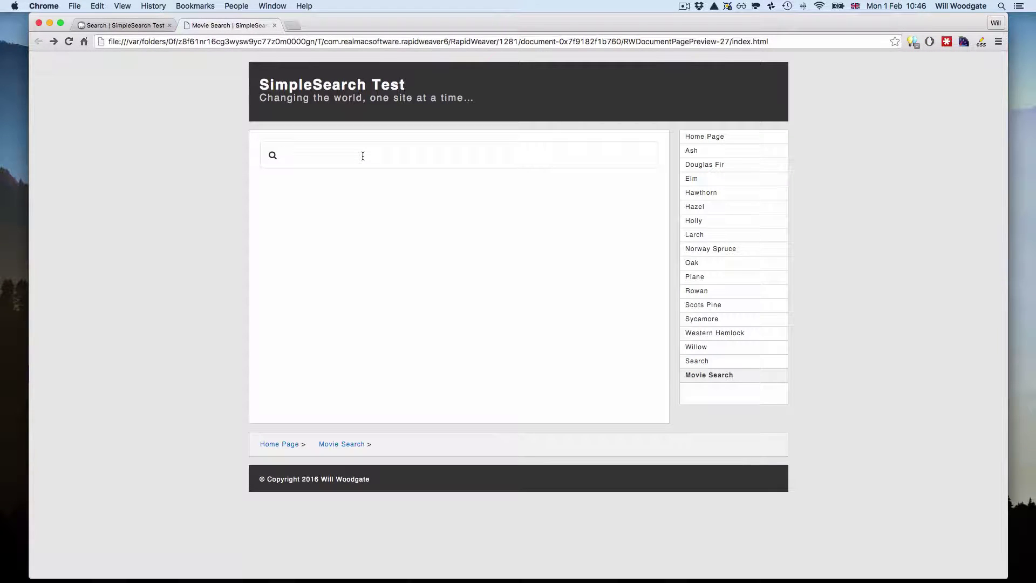
pyautogui.press('super+v')
pyautogui.press('Return')
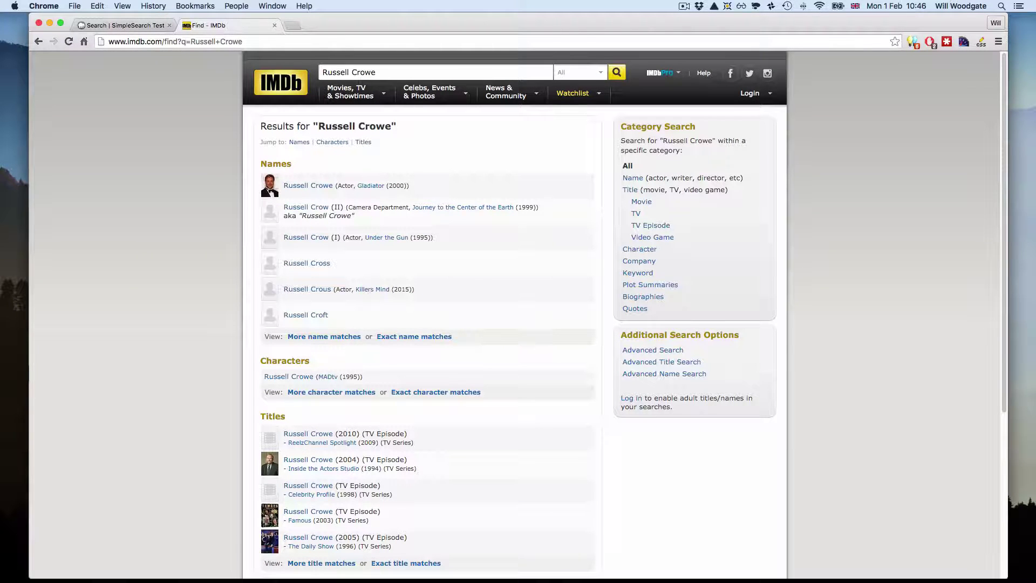
# - View the Russell Crowe (Gladiator) profile from the IMDb results and return to the Movie Search preview page
pyautogui.click(317, 185)
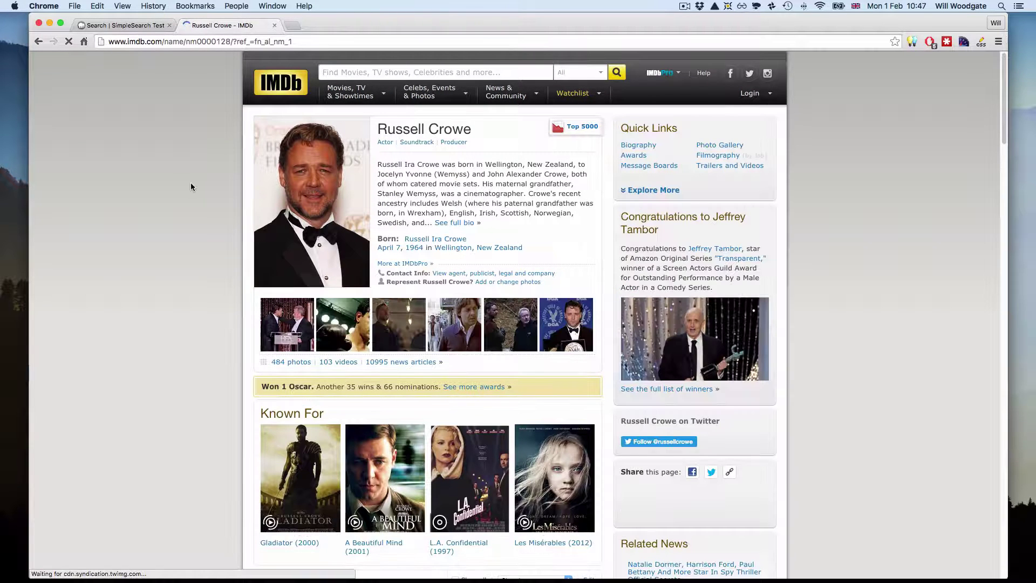
pyautogui.click(38, 43)
pyautogui.click(37, 43)
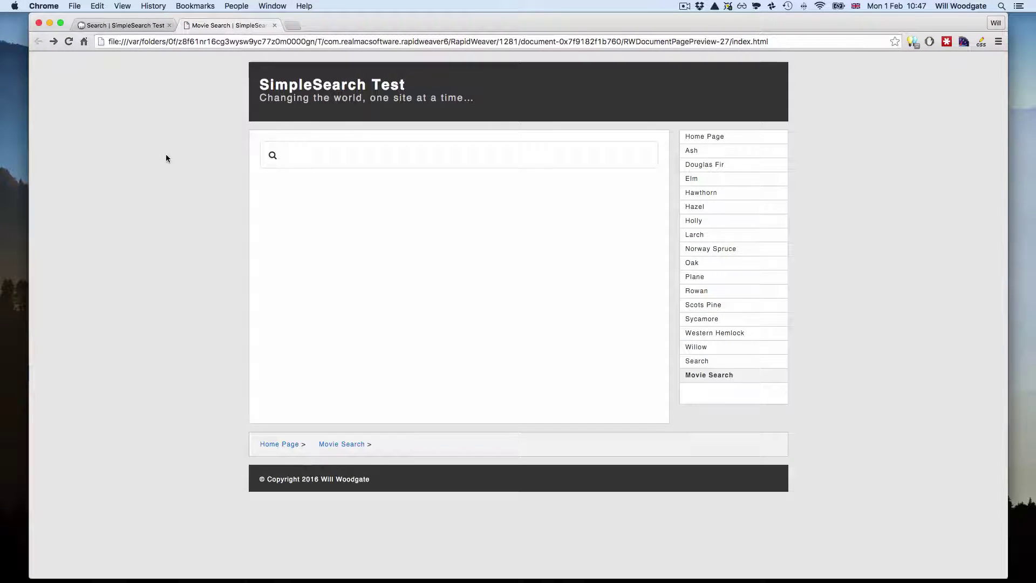
pyautogui.click(317, 158)
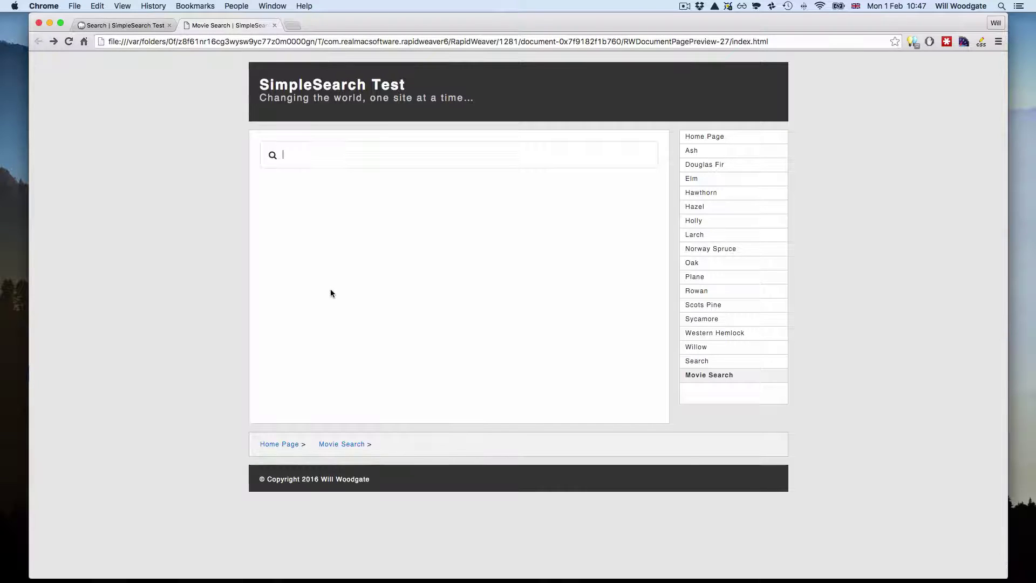
pyautogui.write('james bond')
pyautogui.press('Return')
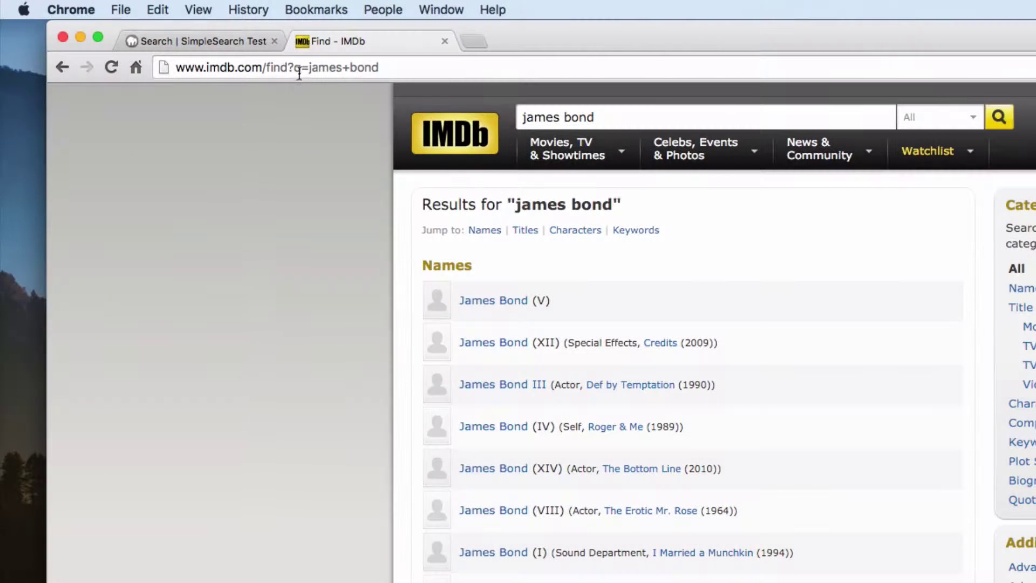
pyautogui.moveTo(308, 67); pyautogui.dragTo(177, 64)
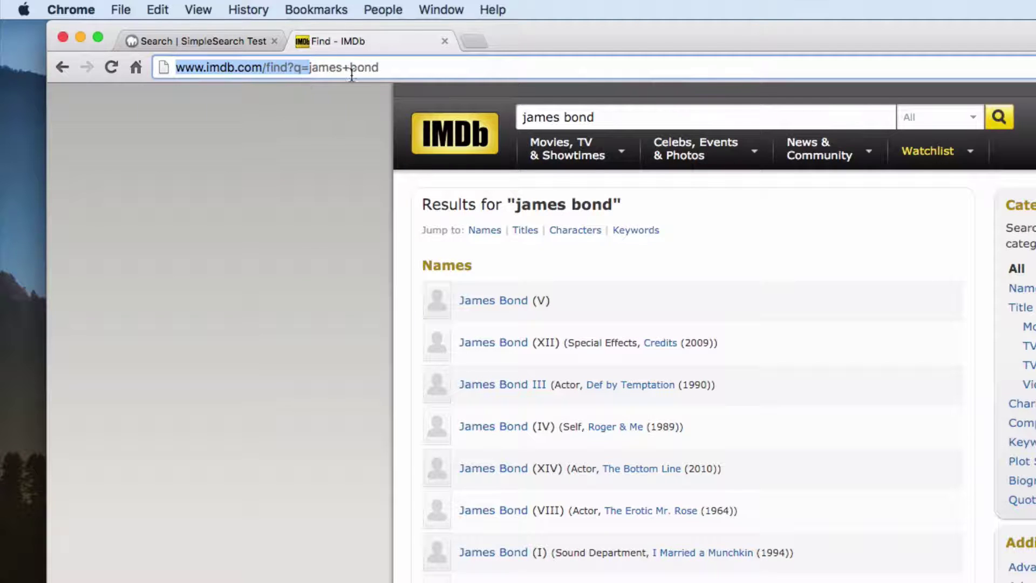
pyautogui.moveTo(380, 69); pyautogui.dragTo(310, 69)
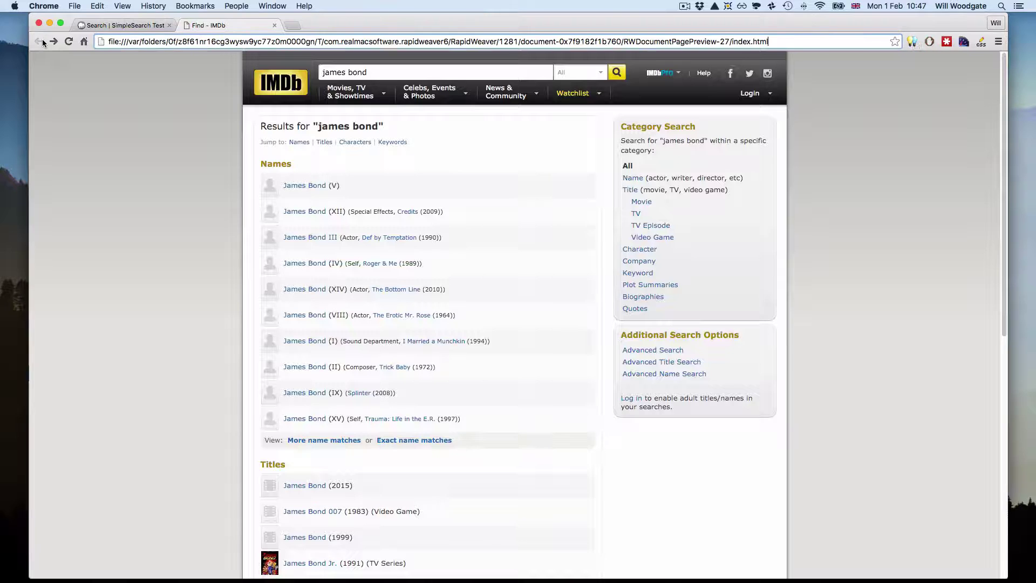
# - Return to the Movie Search preview page and close its browser tab
pyautogui.click(42, 39)
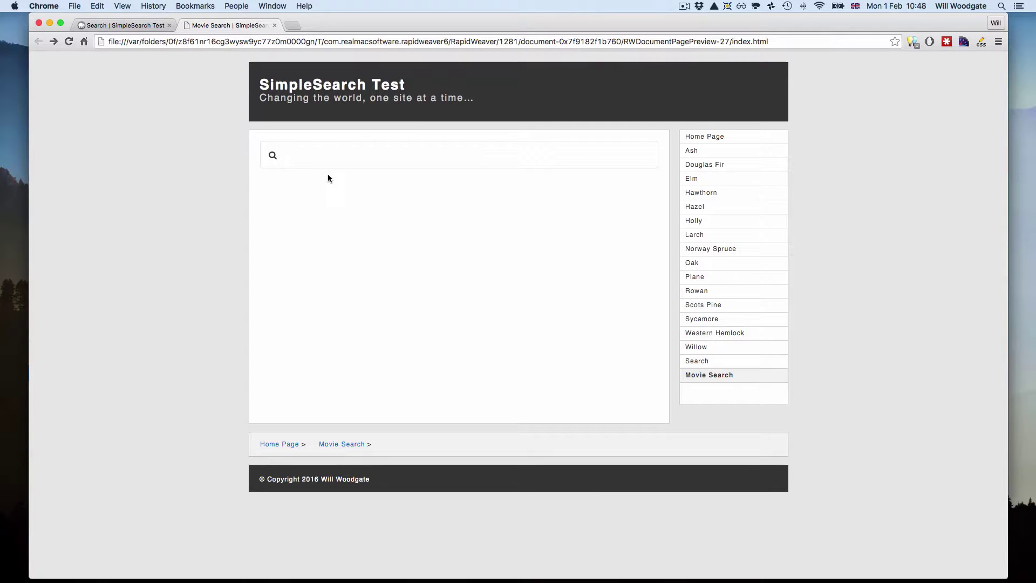
pyautogui.press('super+w')
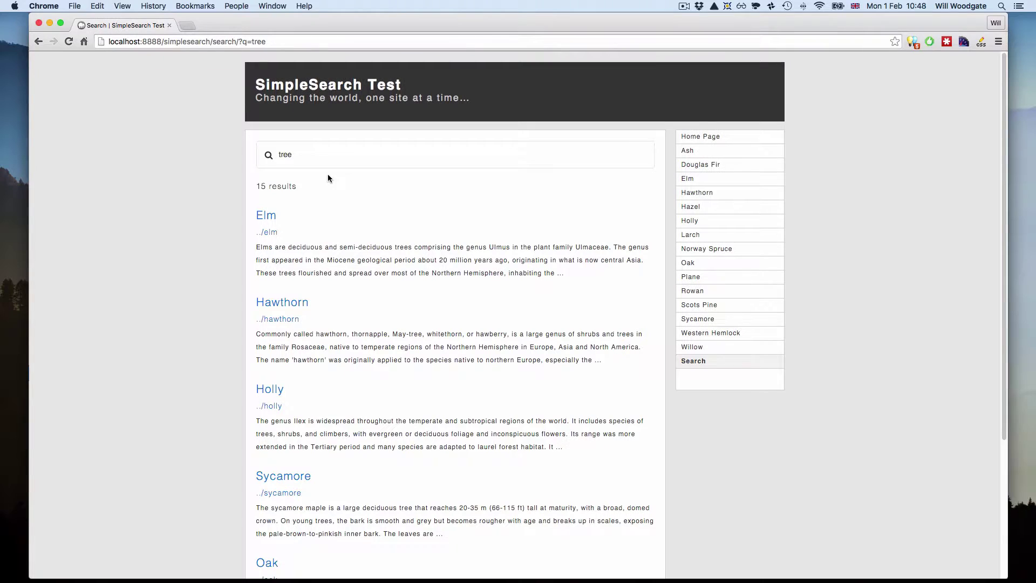